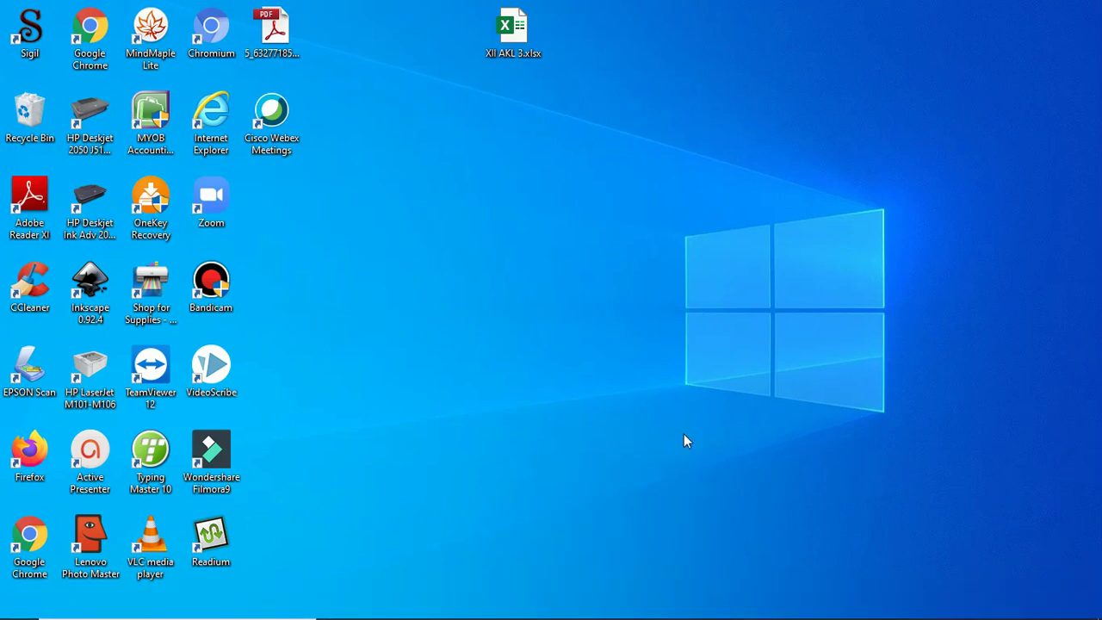
# - Switch to Google Chrome and search the web for "cpssoft"
pyautogui.moveTo(630, 606)
pyautogui.click(630, 605)
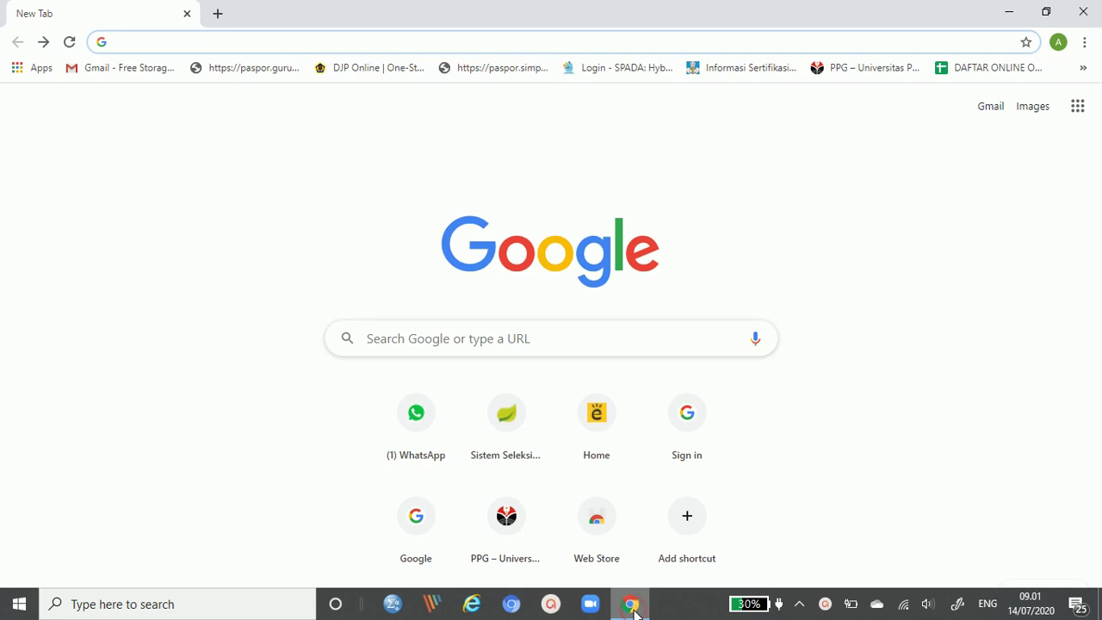
pyautogui.click(120, 41)
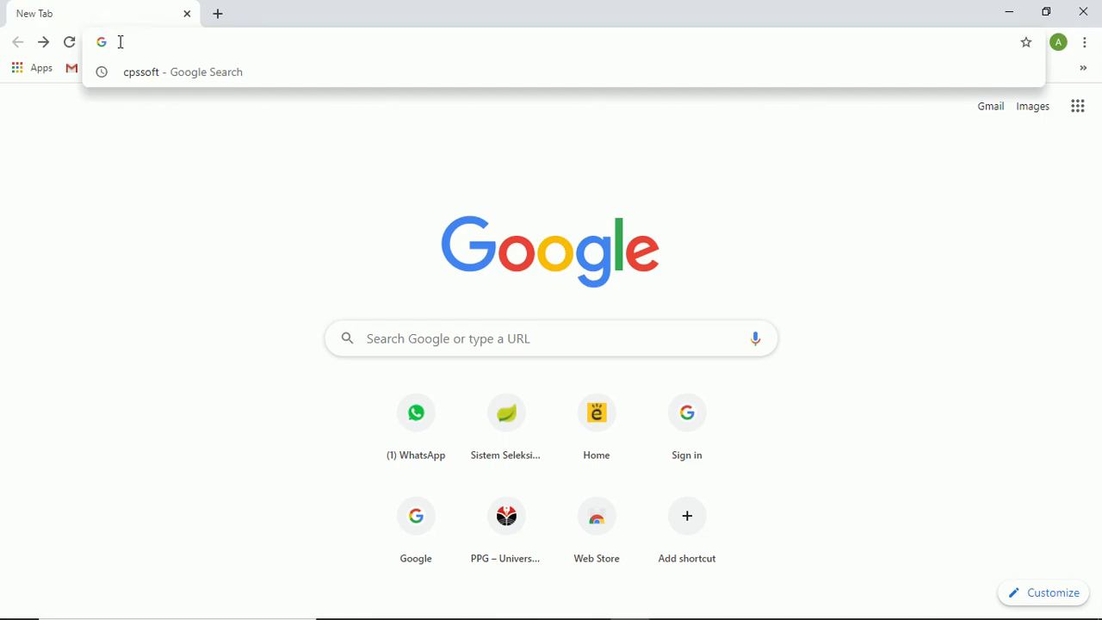
pyautogui.write('c')
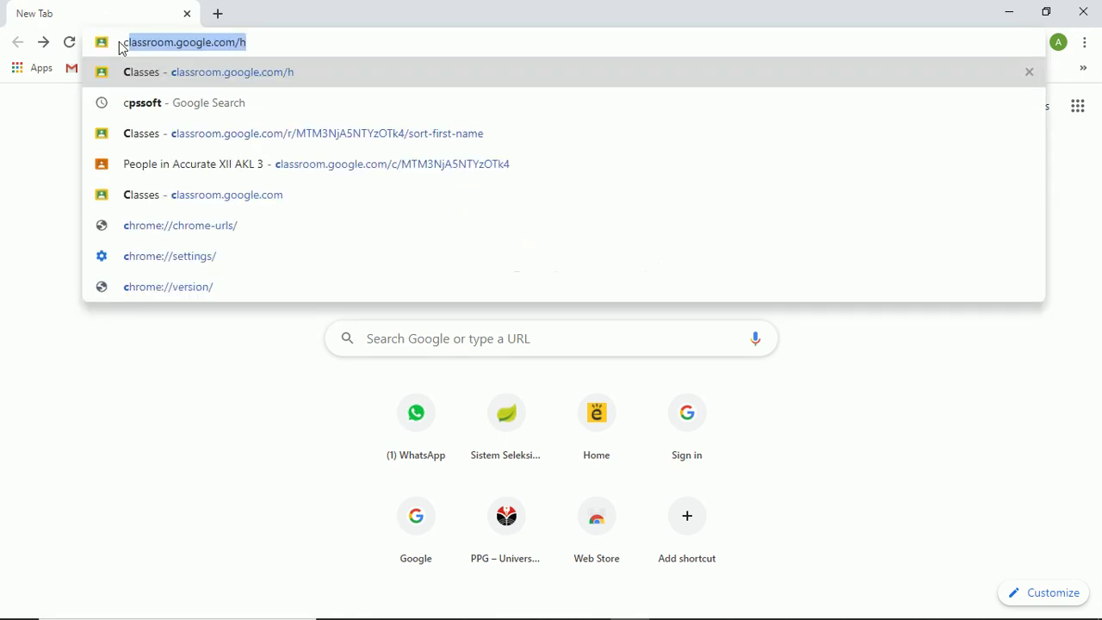
pyautogui.write('ps')
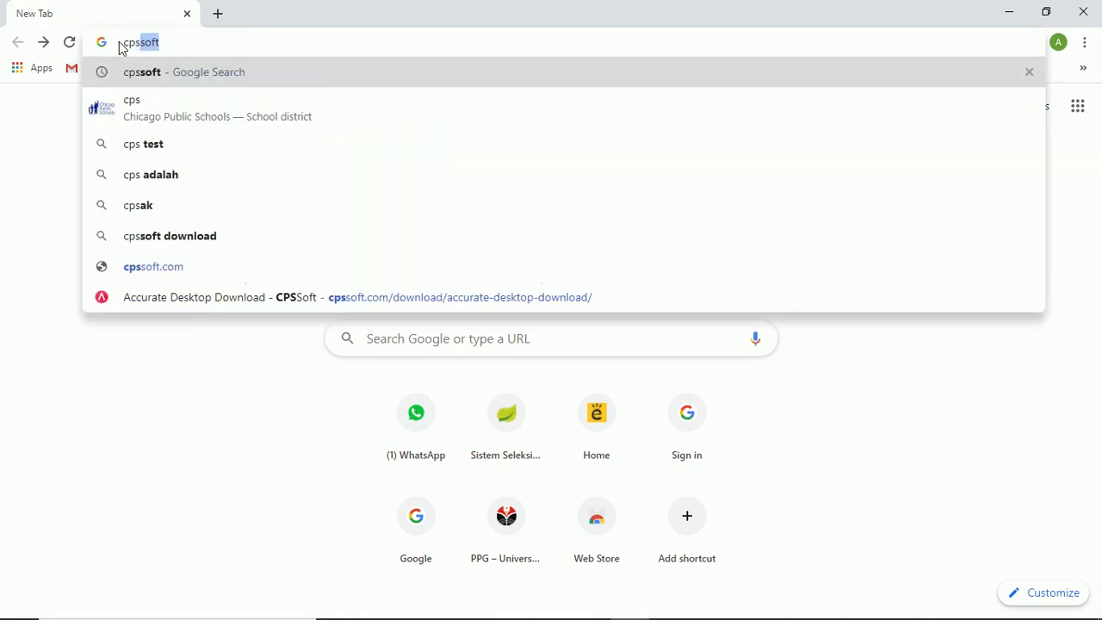
pyautogui.write('soft')
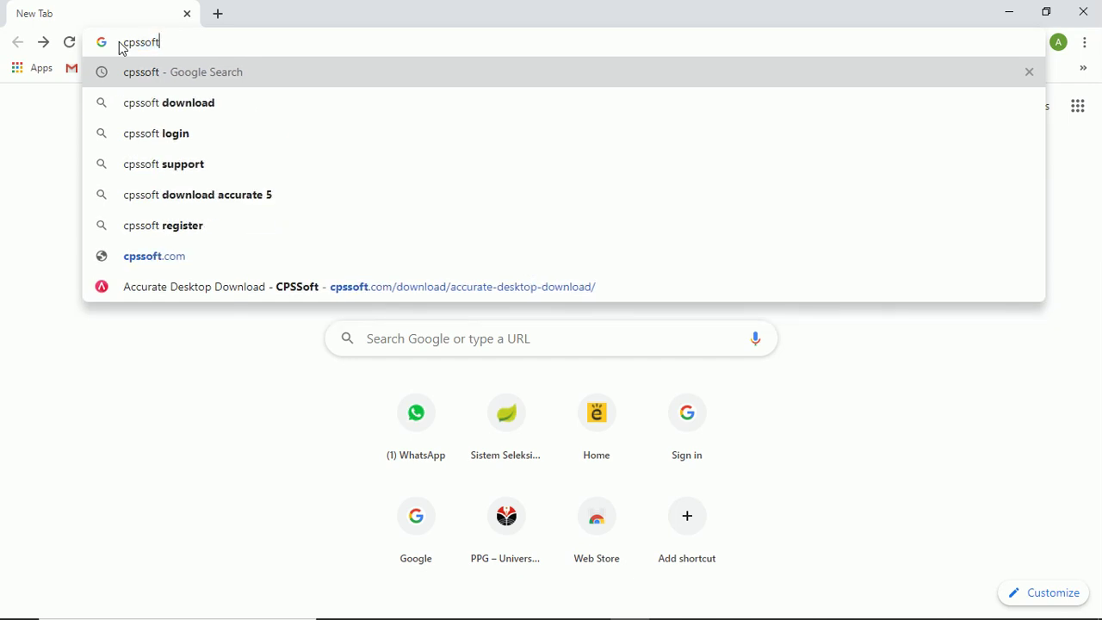
pyautogui.press('Return')
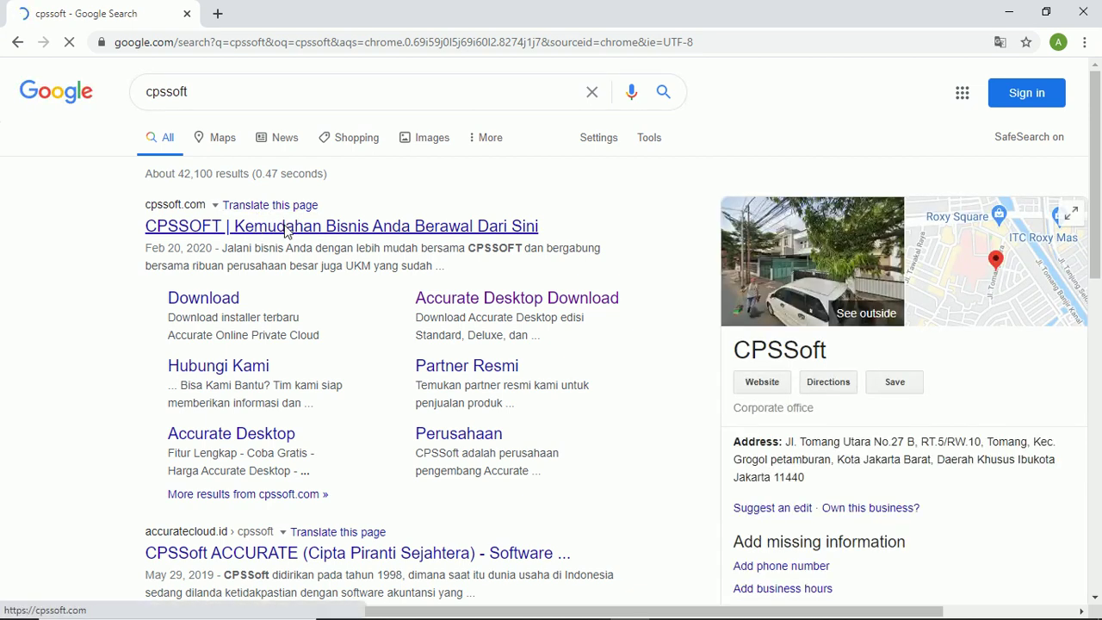
# - Open CPSSoft's Accurate Desktop Download page from the search results and show the Standard, Deluxe and Enterprise installer choices
pyautogui.click(287, 227)
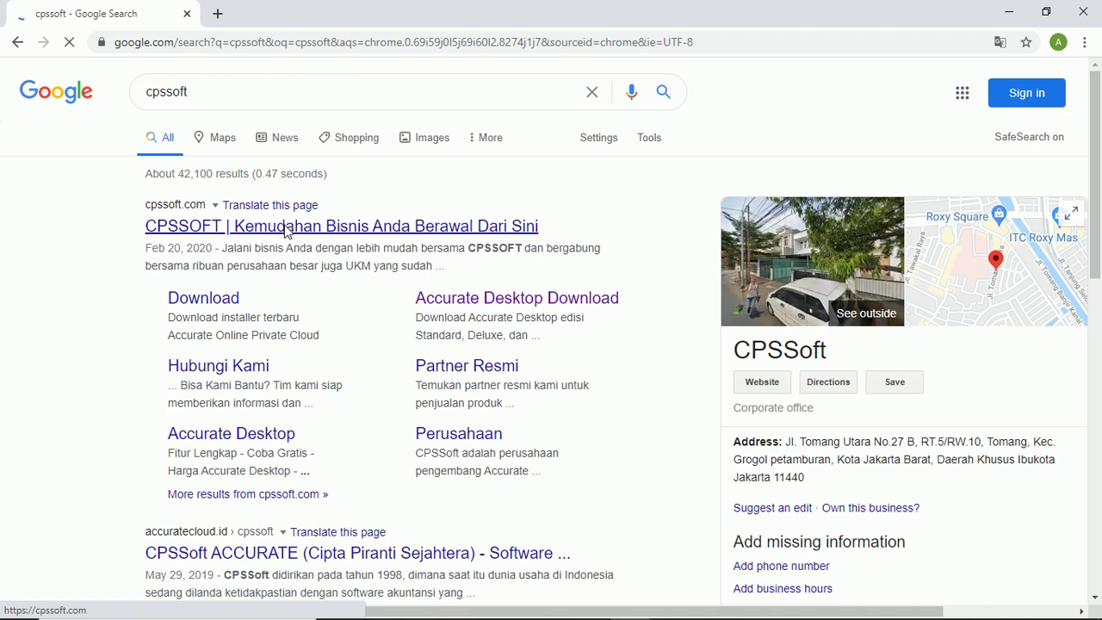
pyautogui.click(513, 299)
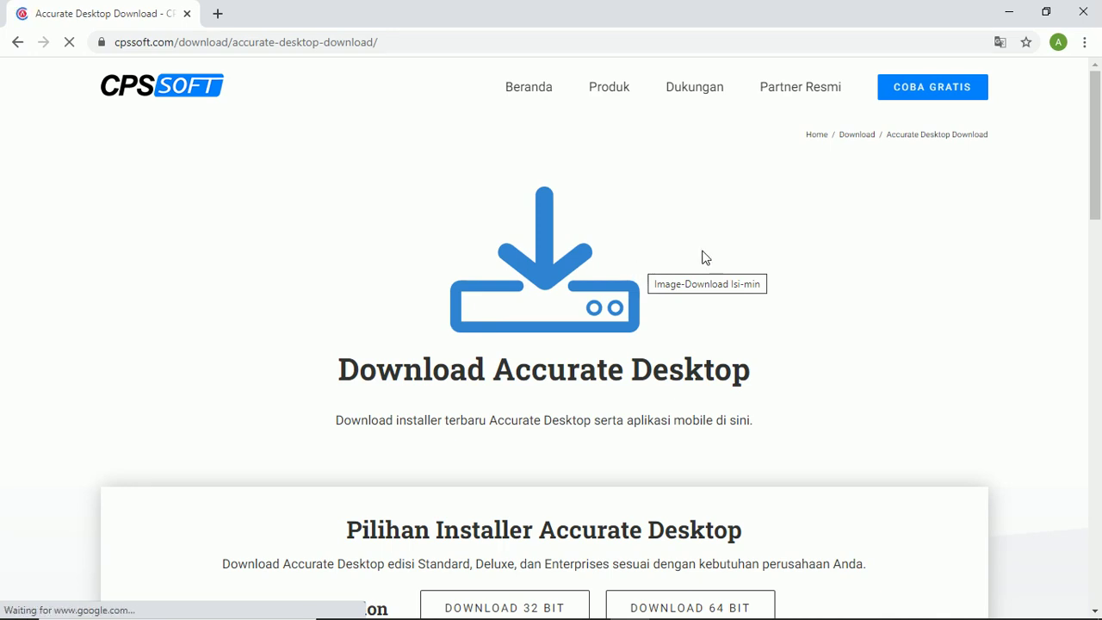
pyautogui.scroll(-4, 817, 318)
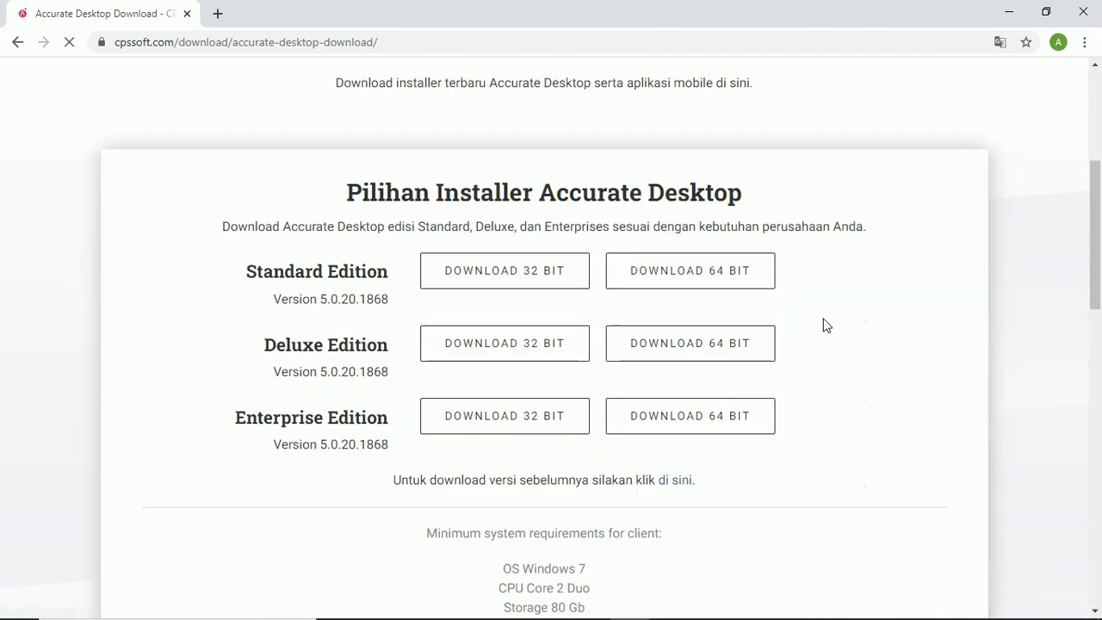
pyautogui.scroll(-2, 824, 325)
pyautogui.click(441, 197)
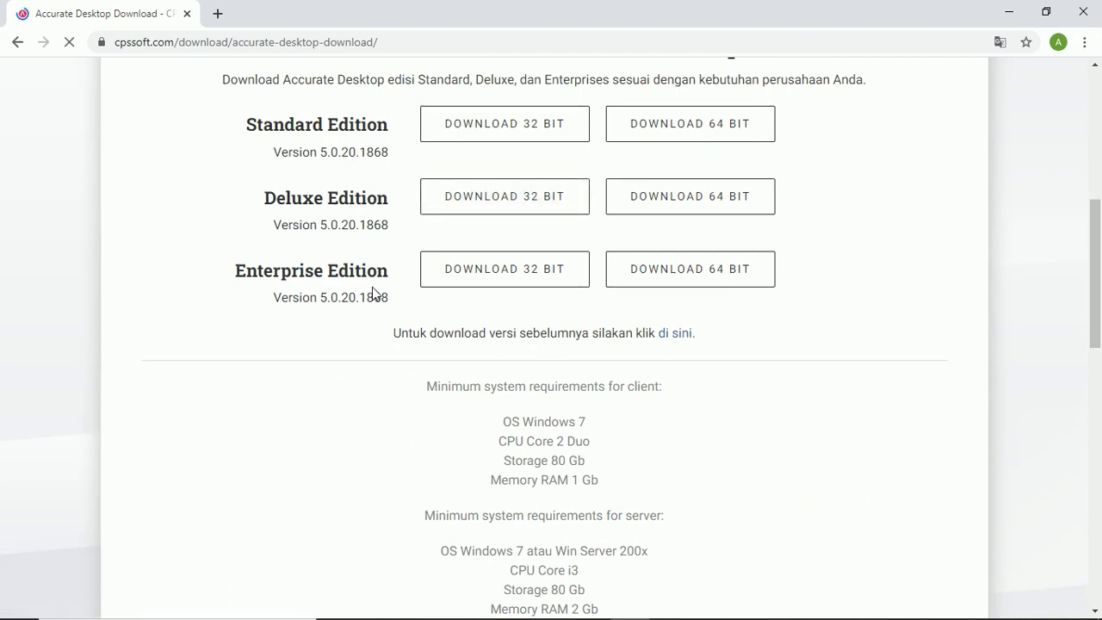
pyautogui.scroll(1, 372, 293)
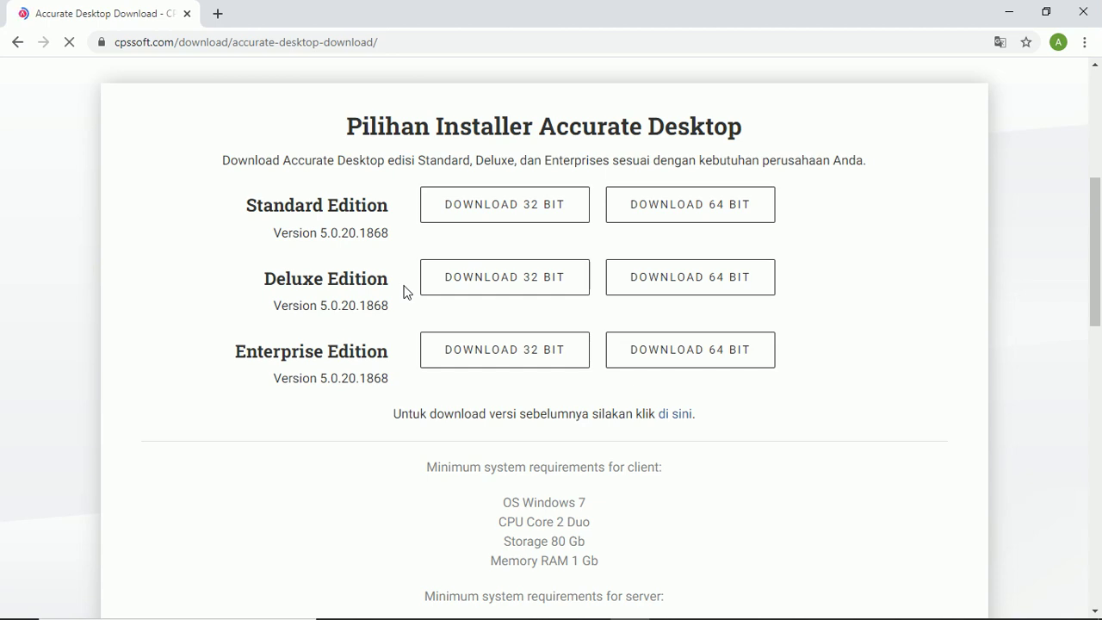
pyautogui.scroll(-1, 407, 292)
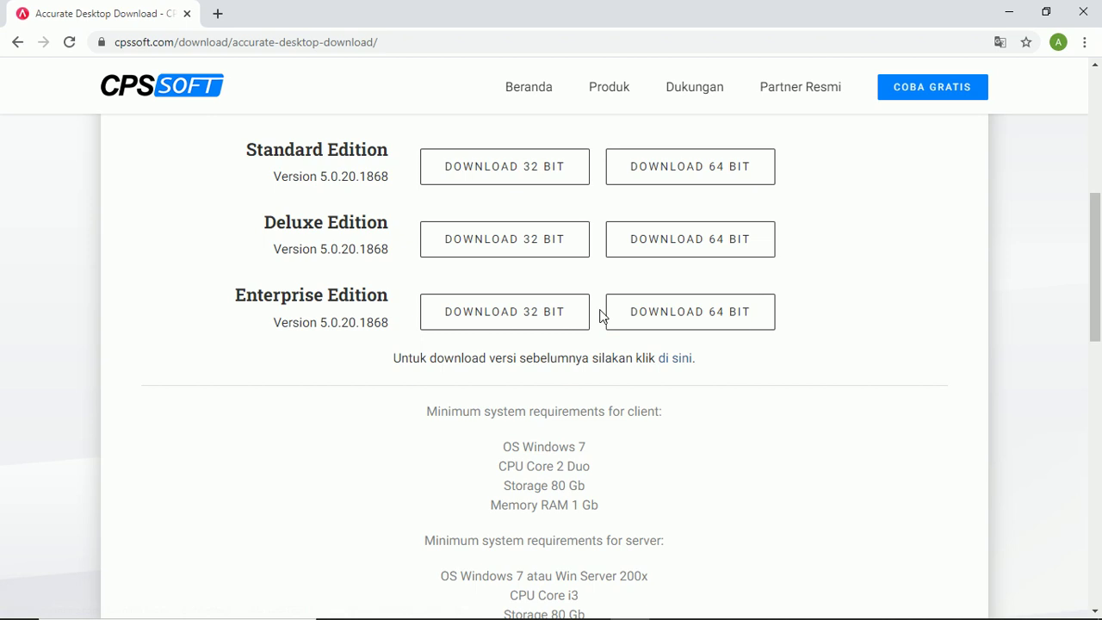
# - Check the computer's system type in the About page of the Windows system settings, and close Settings
pyautogui.moveTo(9, 612)
pyautogui.click(21, 605)
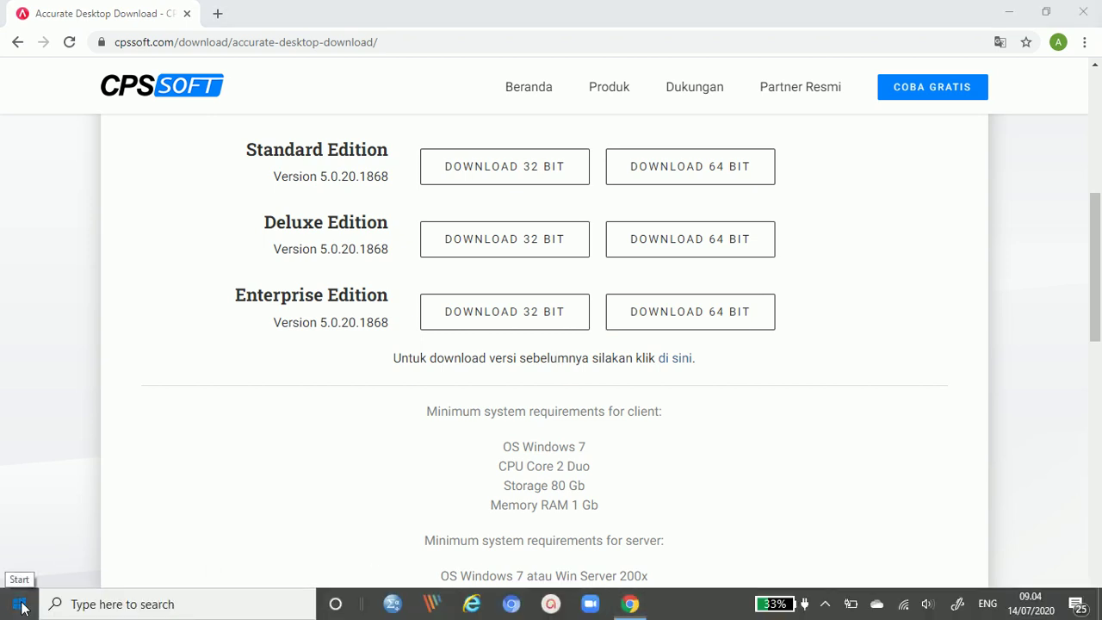
pyautogui.click(20, 605)
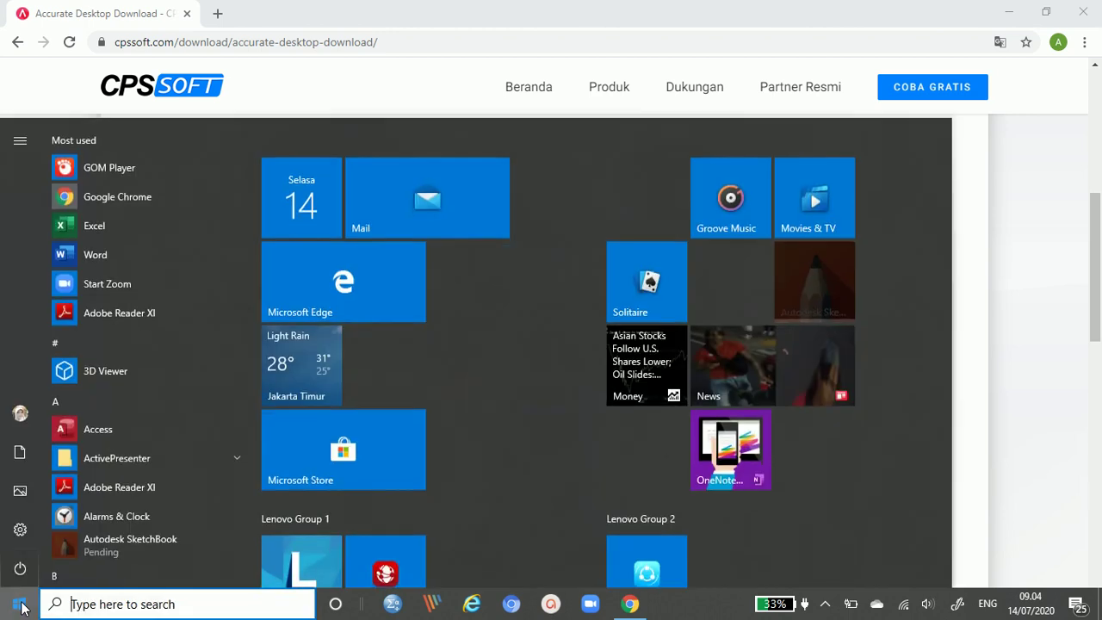
pyautogui.click(20, 532)
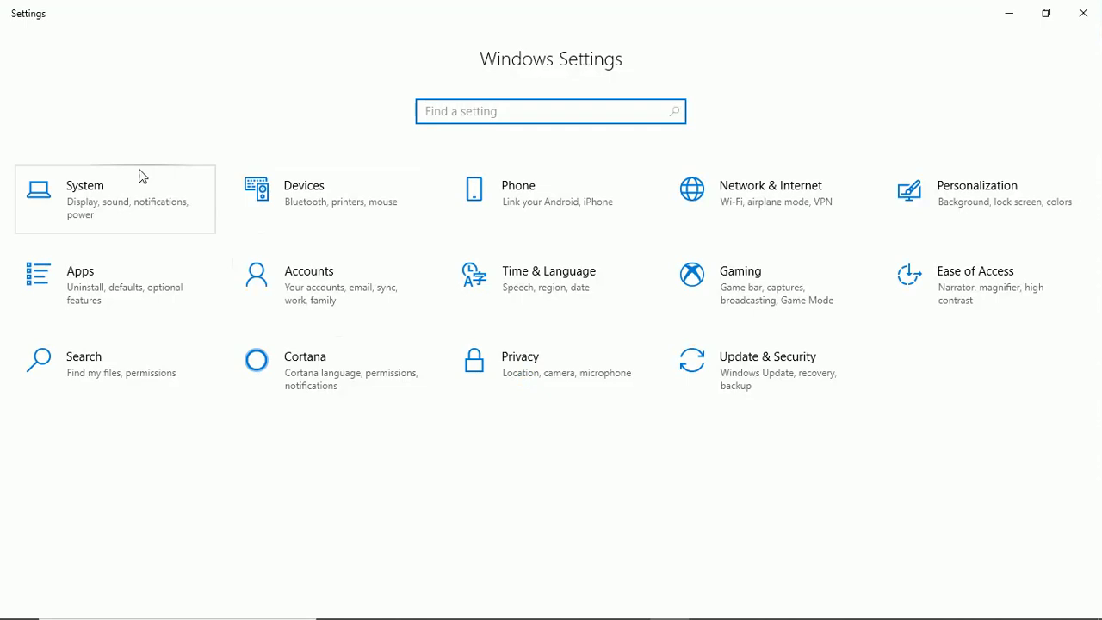
pyautogui.click(108, 210)
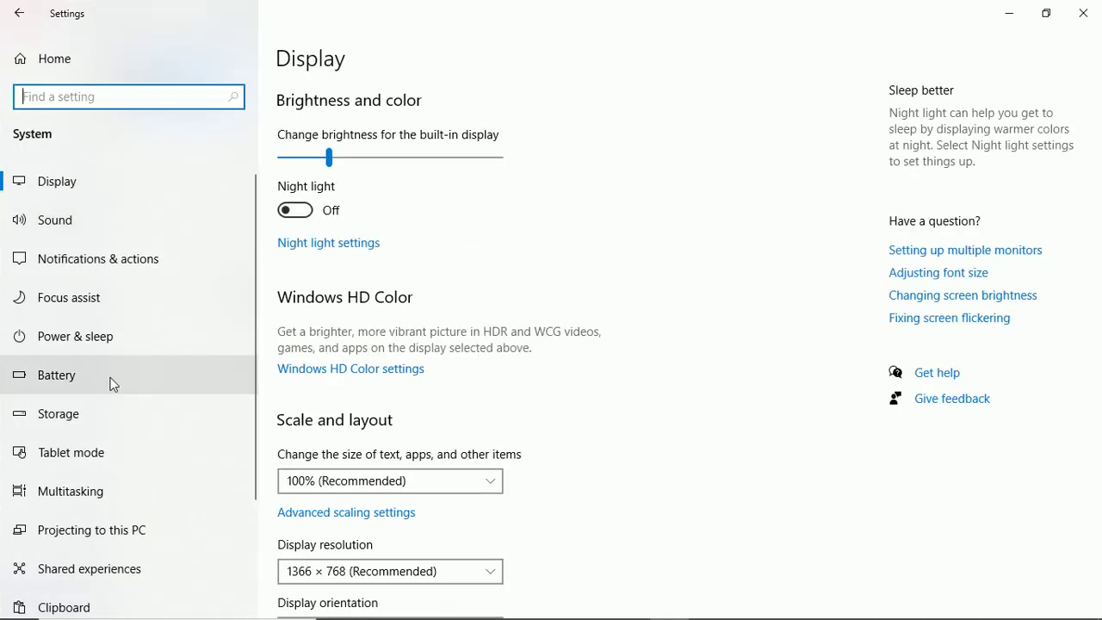
pyautogui.scroll(-4, 110, 382)
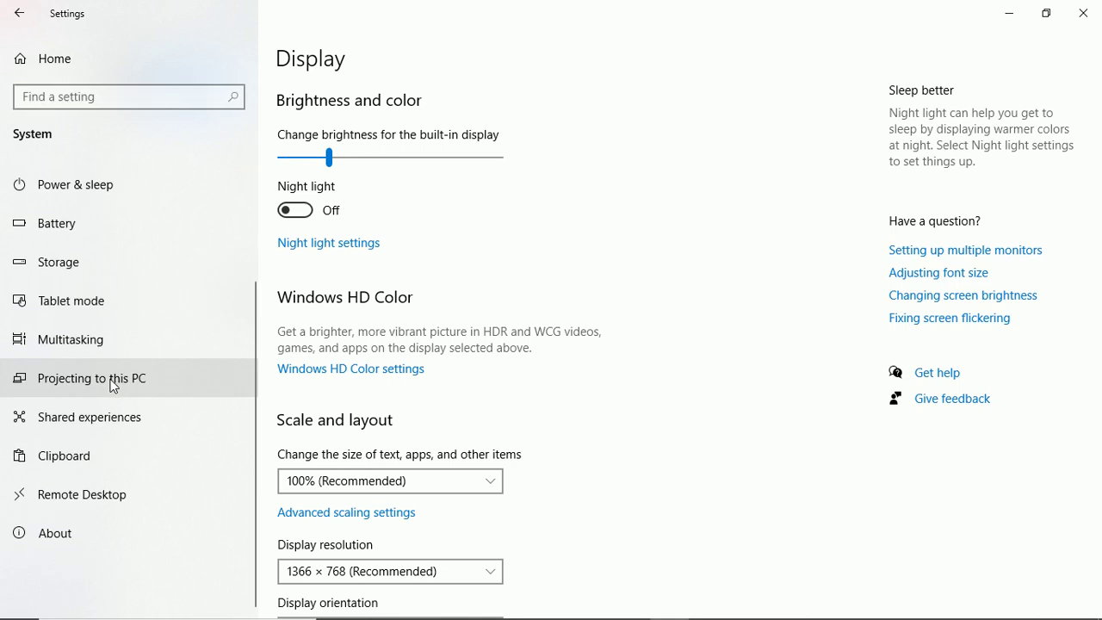
pyautogui.click(50, 537)
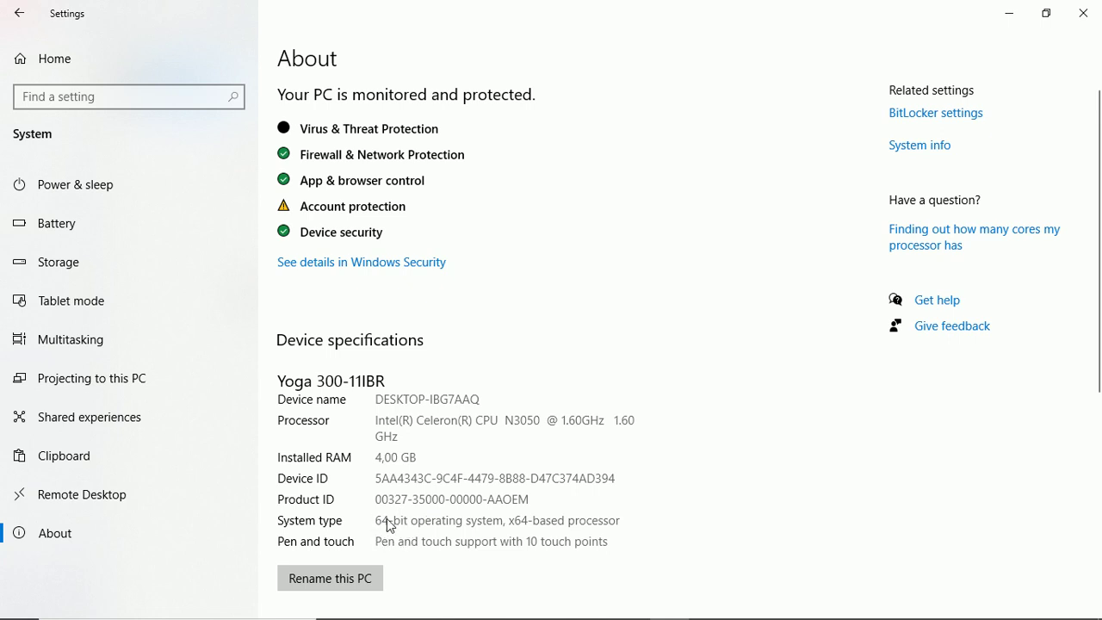
pyautogui.click(1083, 14)
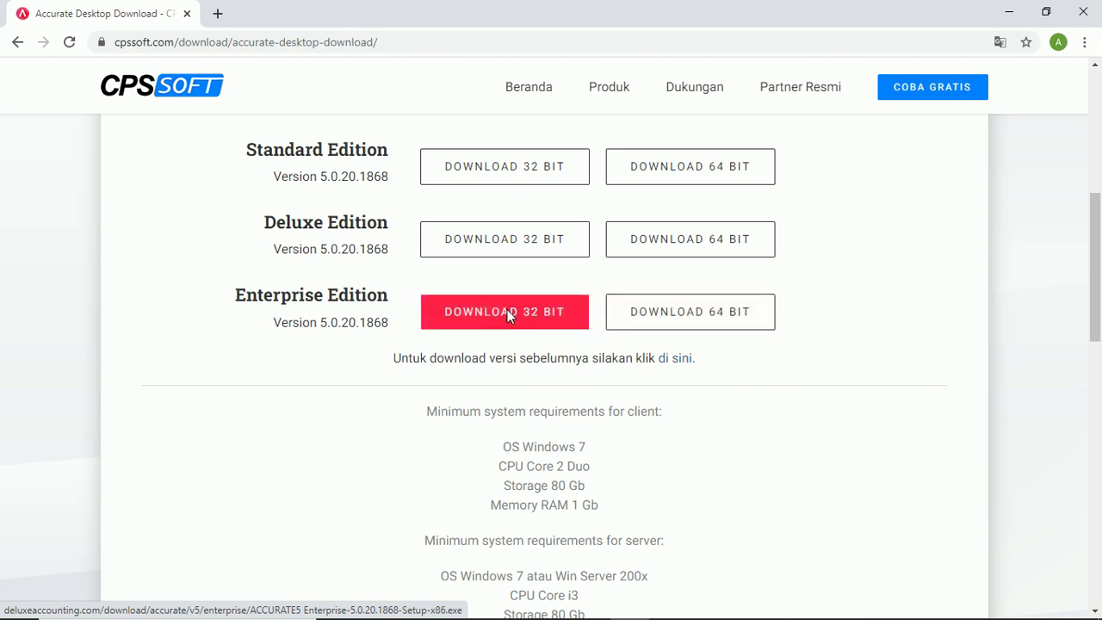
# - Download the 64-bit Enterprise Edition installer and open the Downloads folder in File Explorer
pyautogui.click(695, 310)
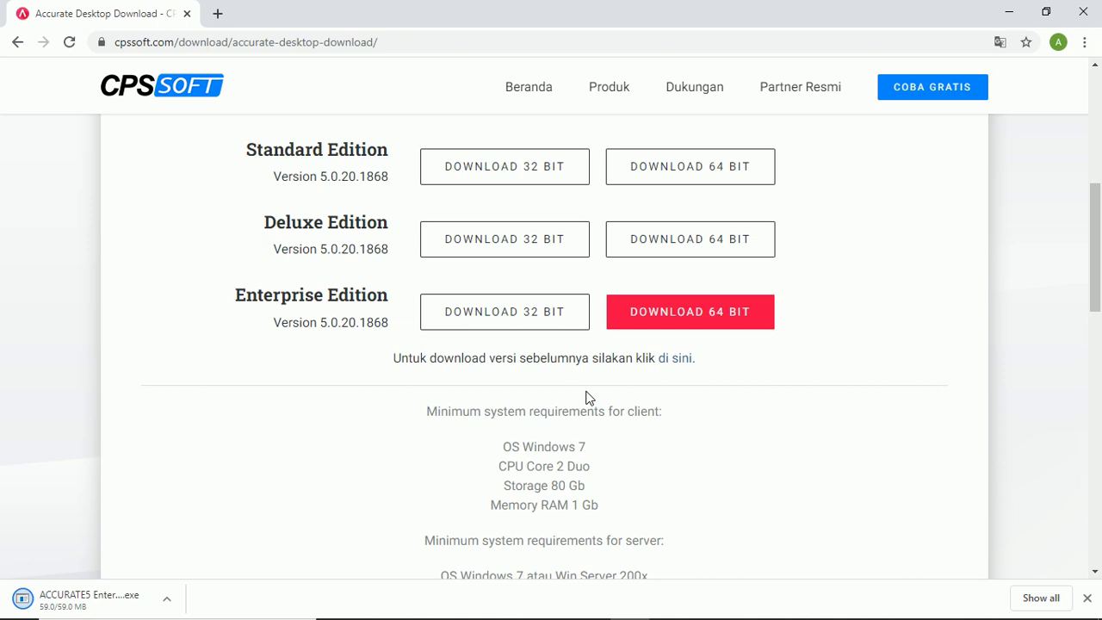
pyautogui.moveTo(2, 612)
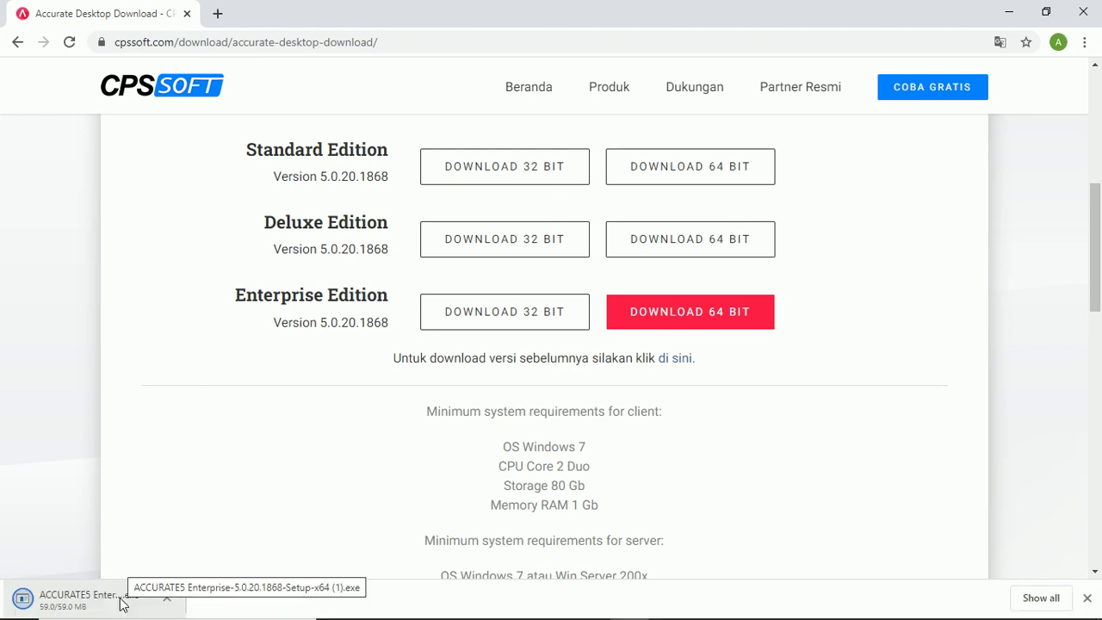
pyautogui.moveTo(192, 615)
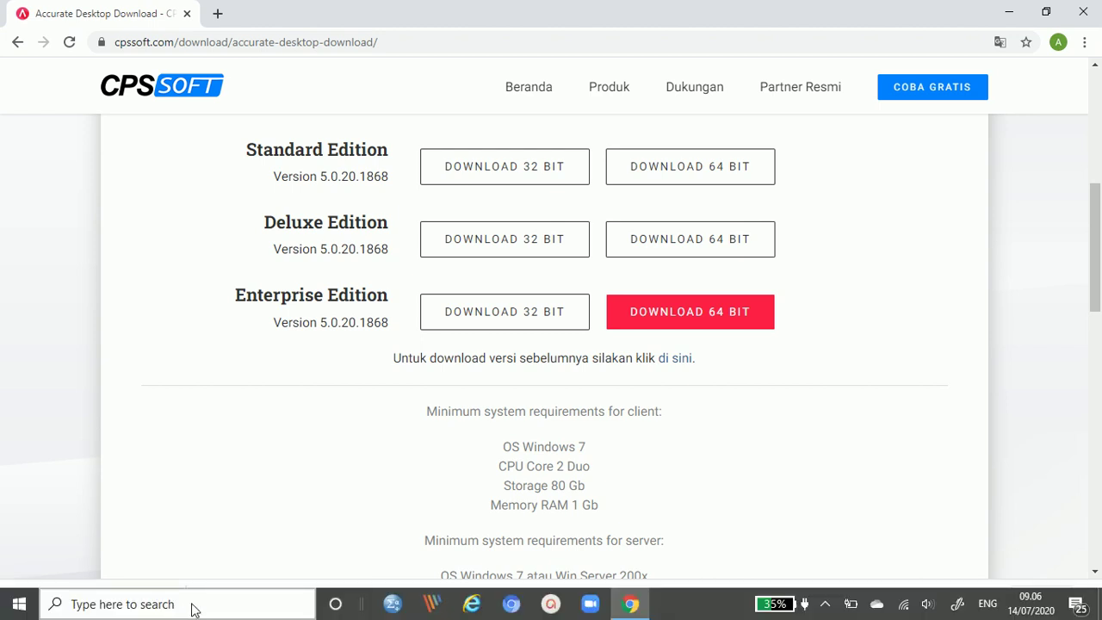
pyautogui.click(19, 613)
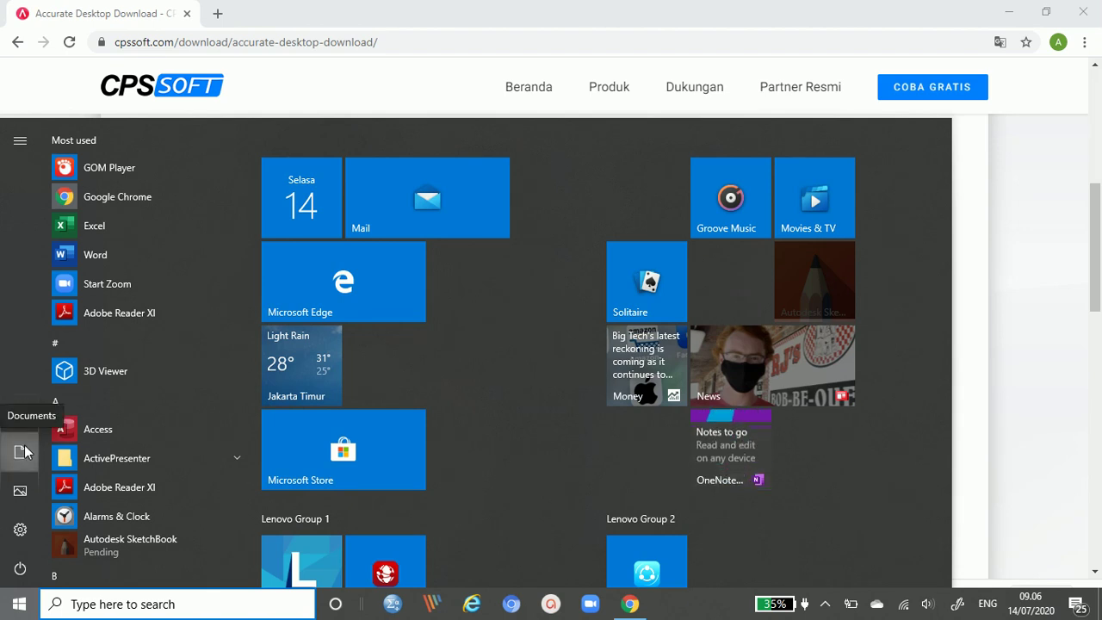
pyautogui.click(21, 451)
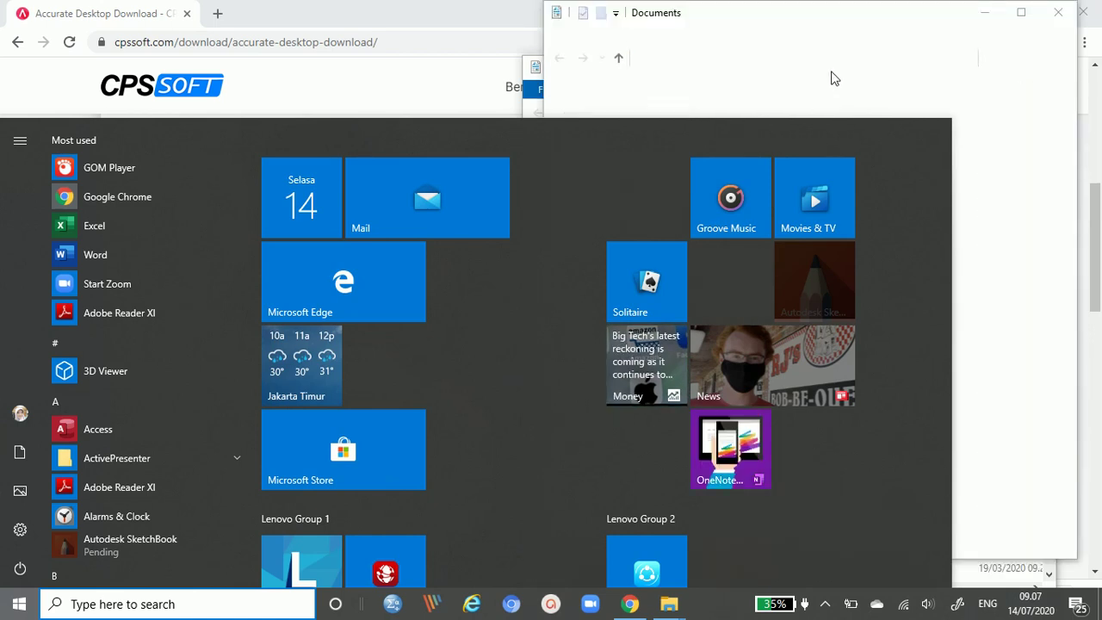
pyautogui.click(831, 79)
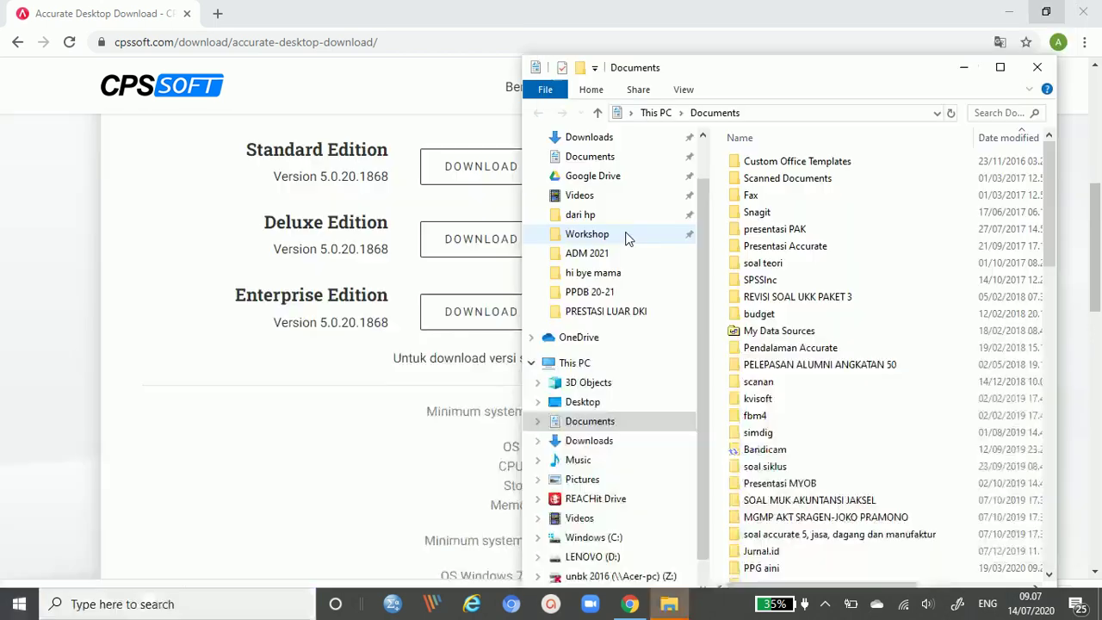
pyautogui.click(591, 139)
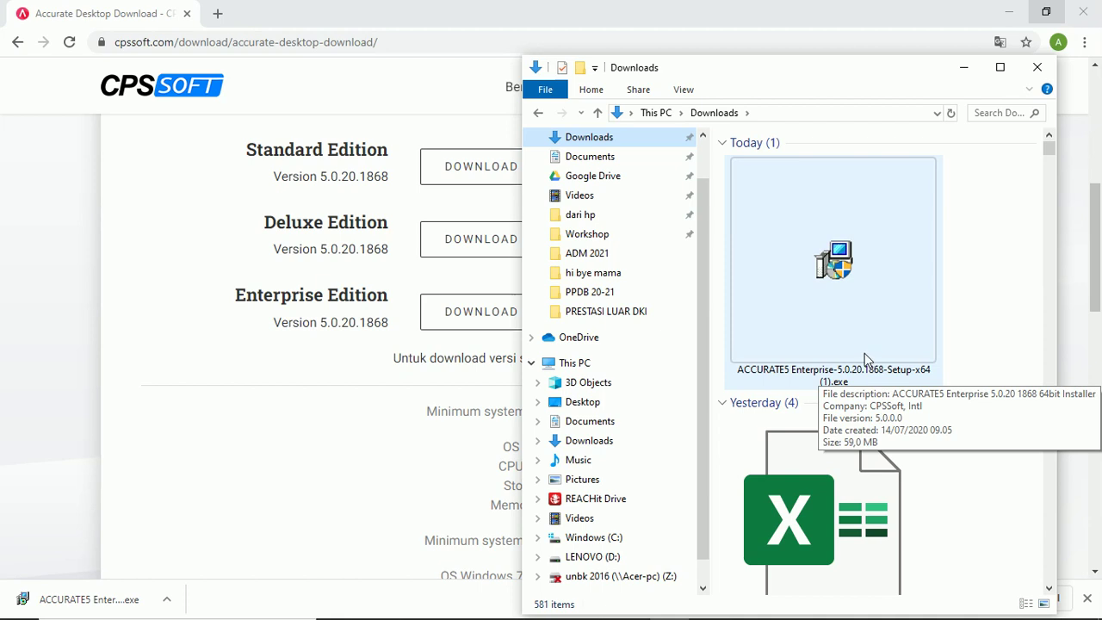
# - Launch the downloaded ACCURATE5 Enterprise-5.0.20.1868-Setup-x64 (1).exe installer and close the browser
pyautogui.click(864, 353)
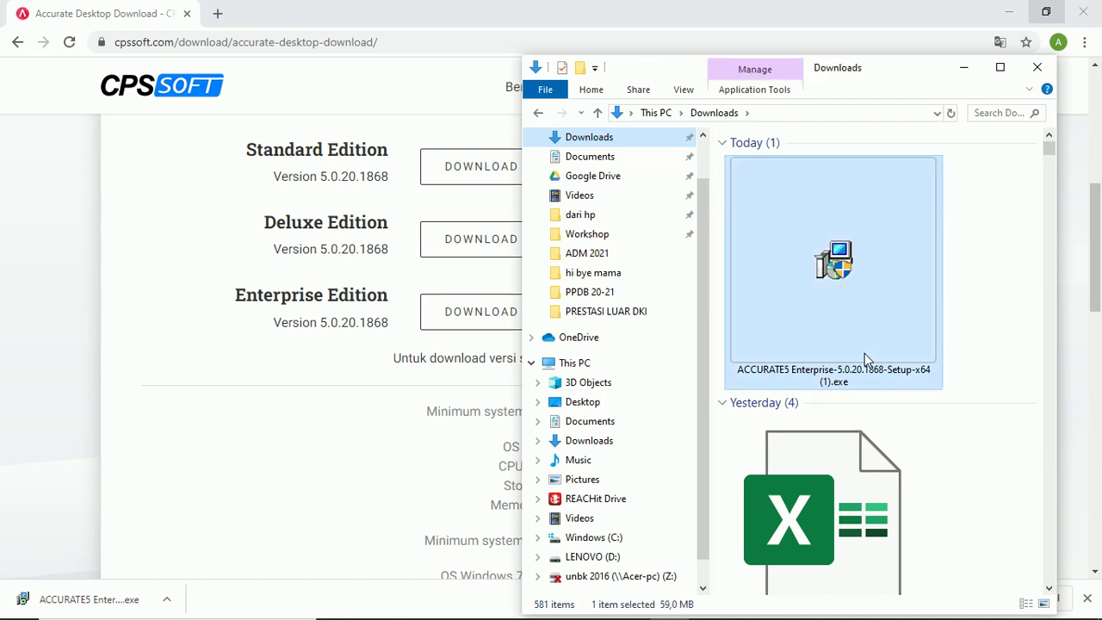
pyautogui.doubleClick(866, 359)
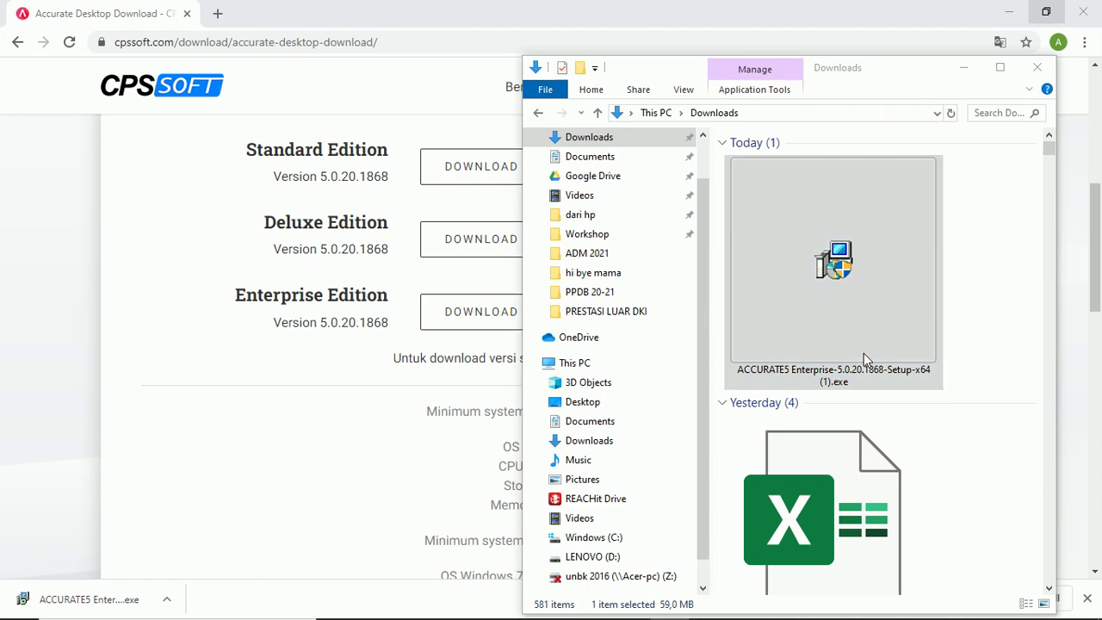
pyautogui.click(1083, 10)
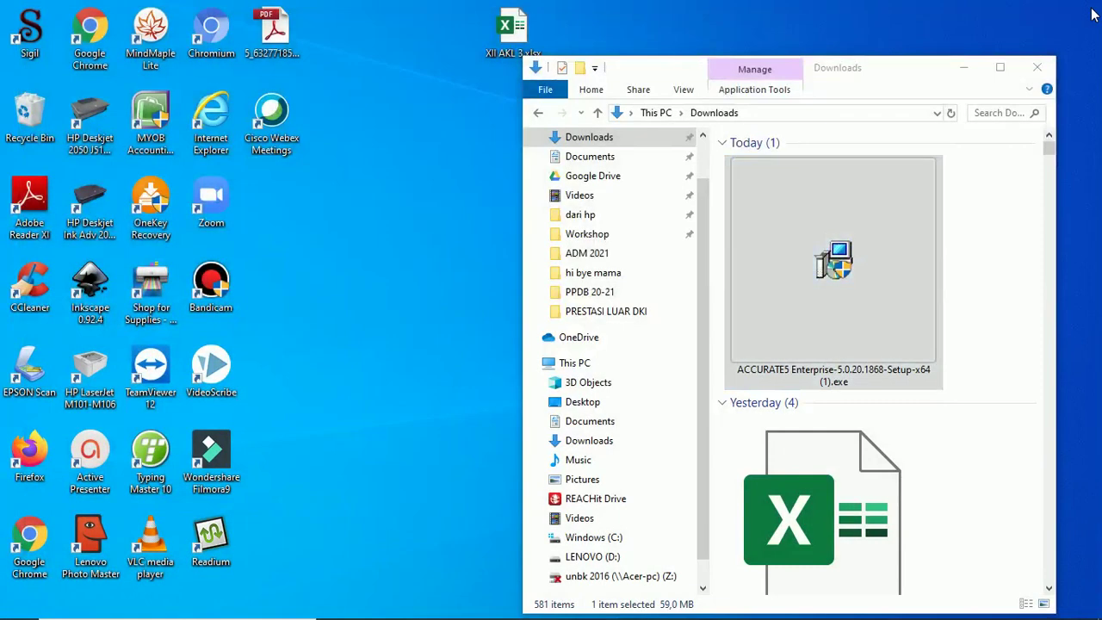
pyautogui.click(922, 81)
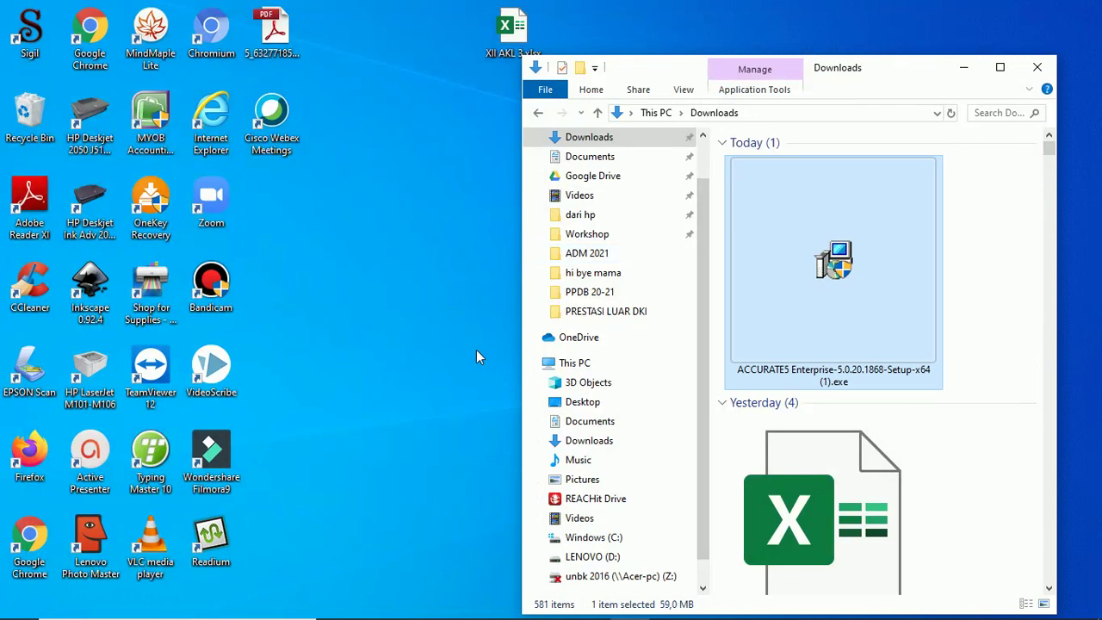
pyautogui.moveTo(433, 613)
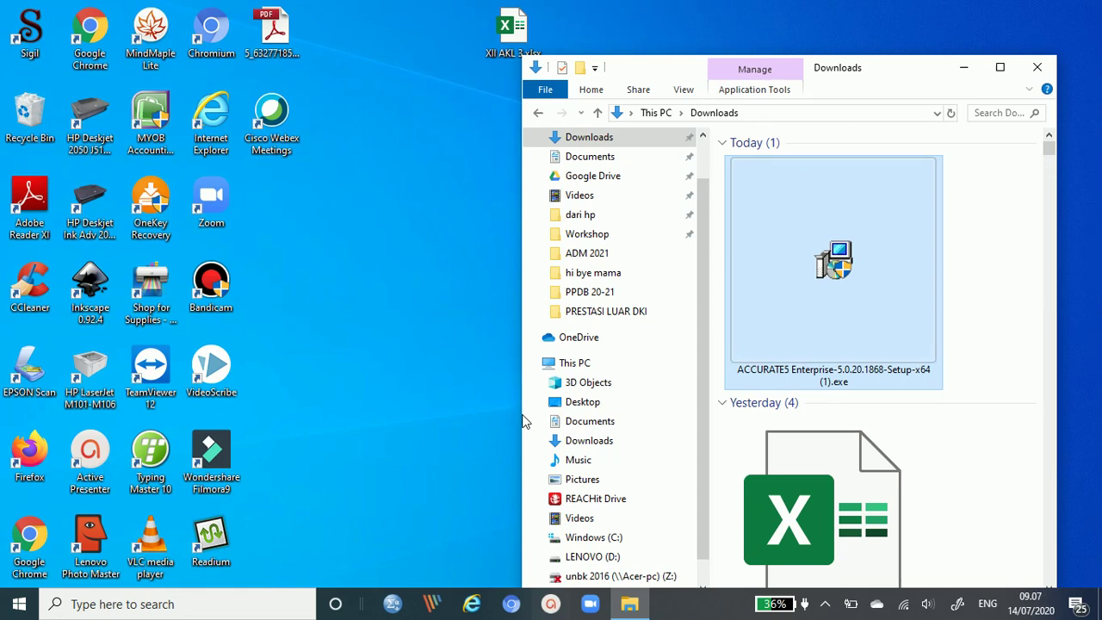
pyautogui.click(470, 425)
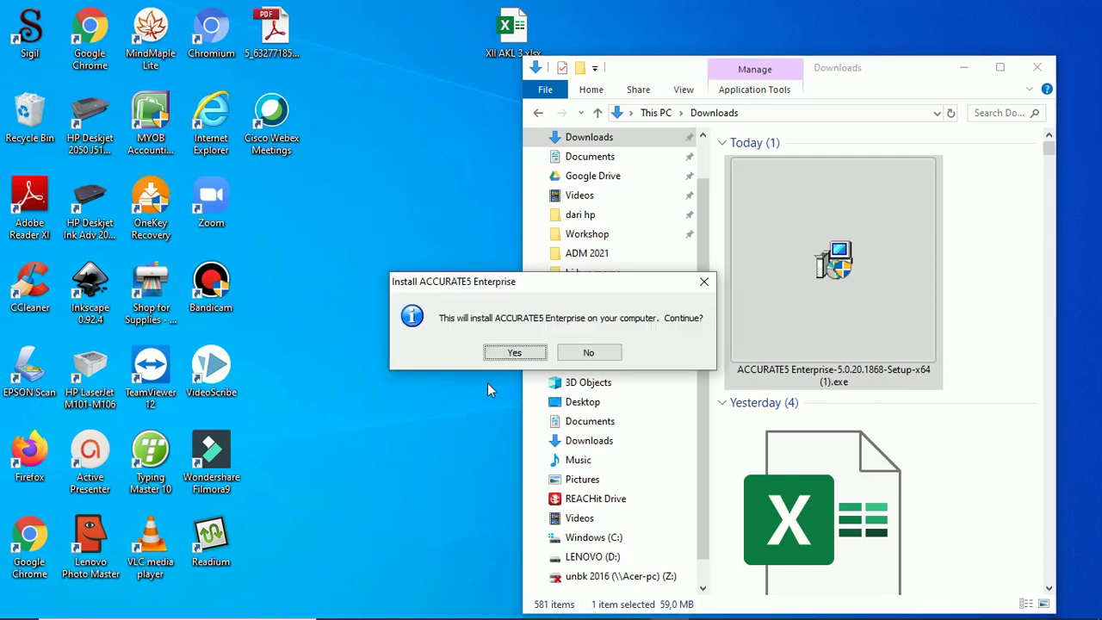
# - Confirm installing ACCURATE5 Enterprise, read through the welcome text and continue to the End-User License Agreement
pyautogui.click(516, 353)
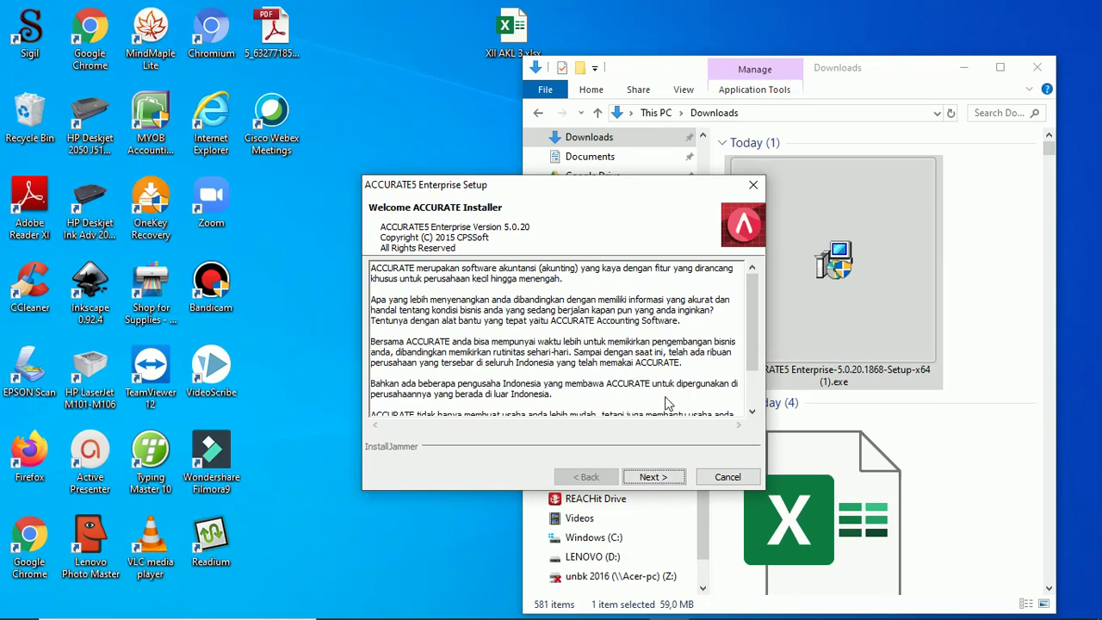
pyautogui.moveTo(751, 363); pyautogui.dragTo(749, 401)
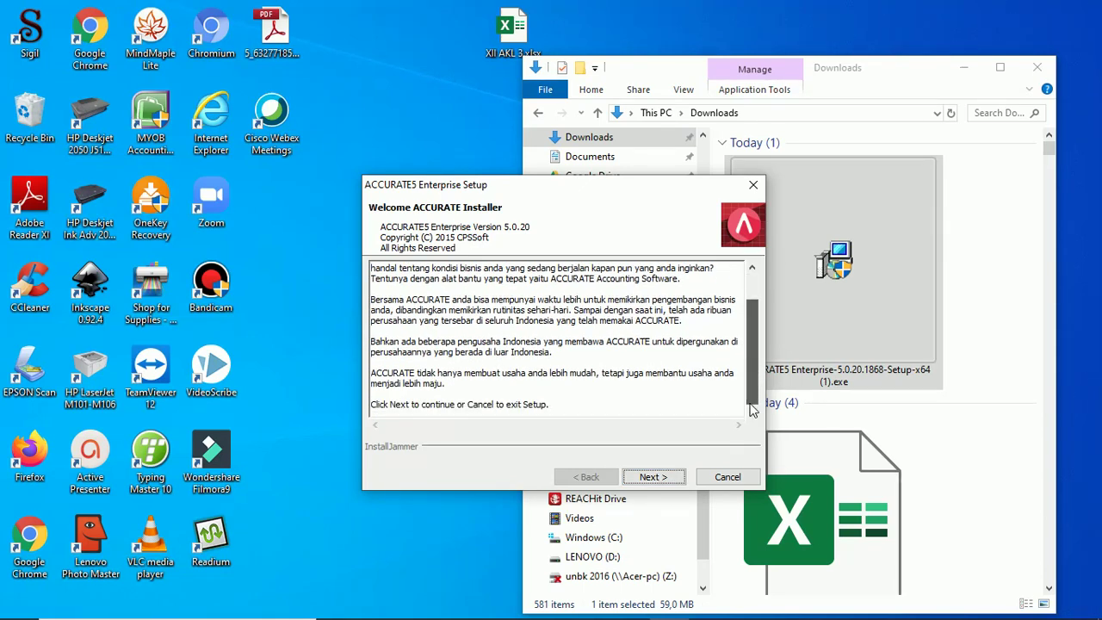
pyautogui.click(651, 478)
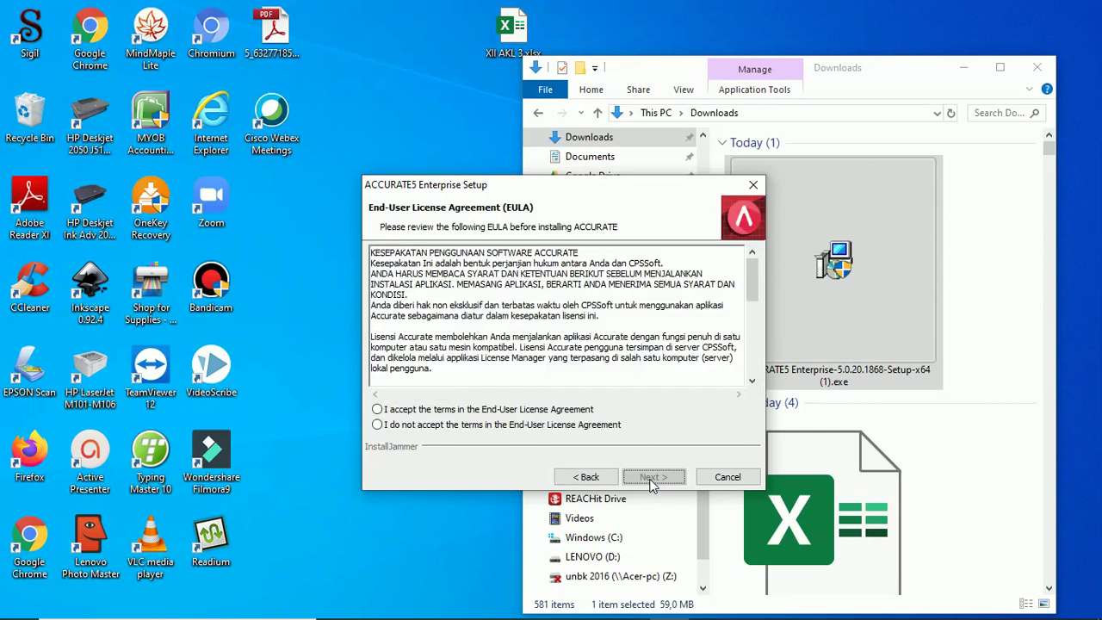
# - Accept the End-User License Agreement and start the Client & Server installation in C:\Program Files (x86)\CPSSoft\ACCURATE5 Enterprise
pyautogui.click(378, 411)
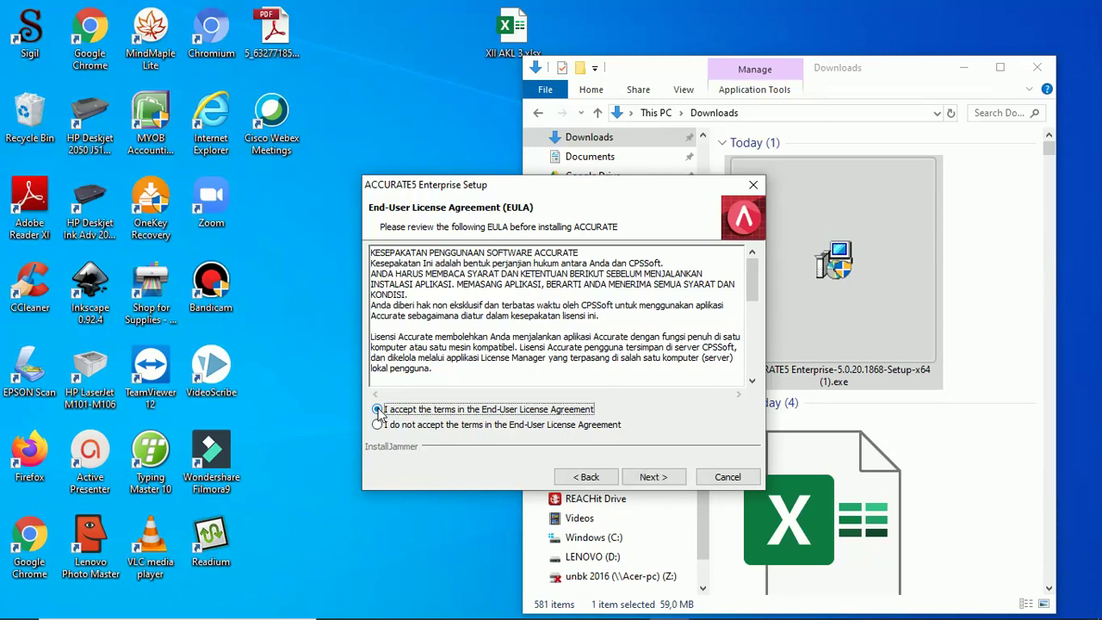
pyautogui.click(643, 479)
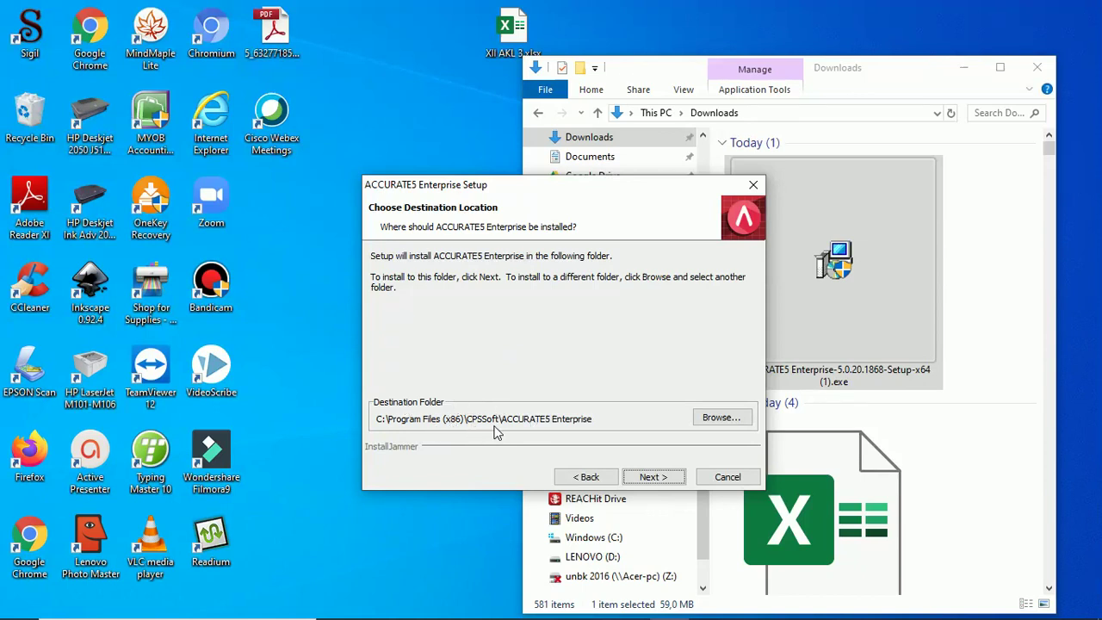
pyautogui.click(651, 480)
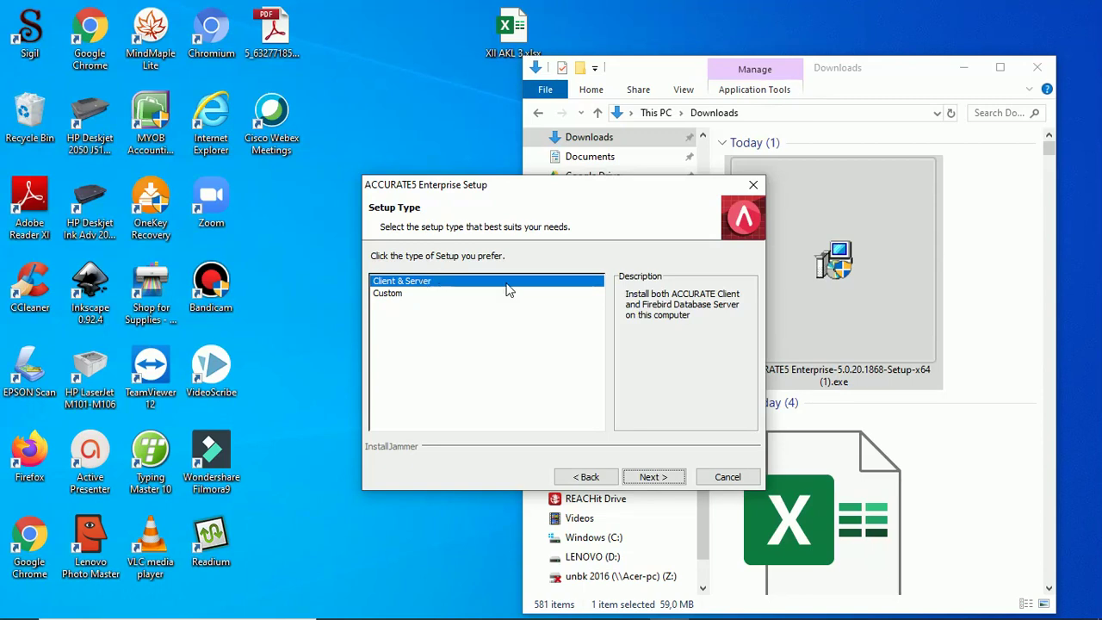
pyautogui.click(647, 479)
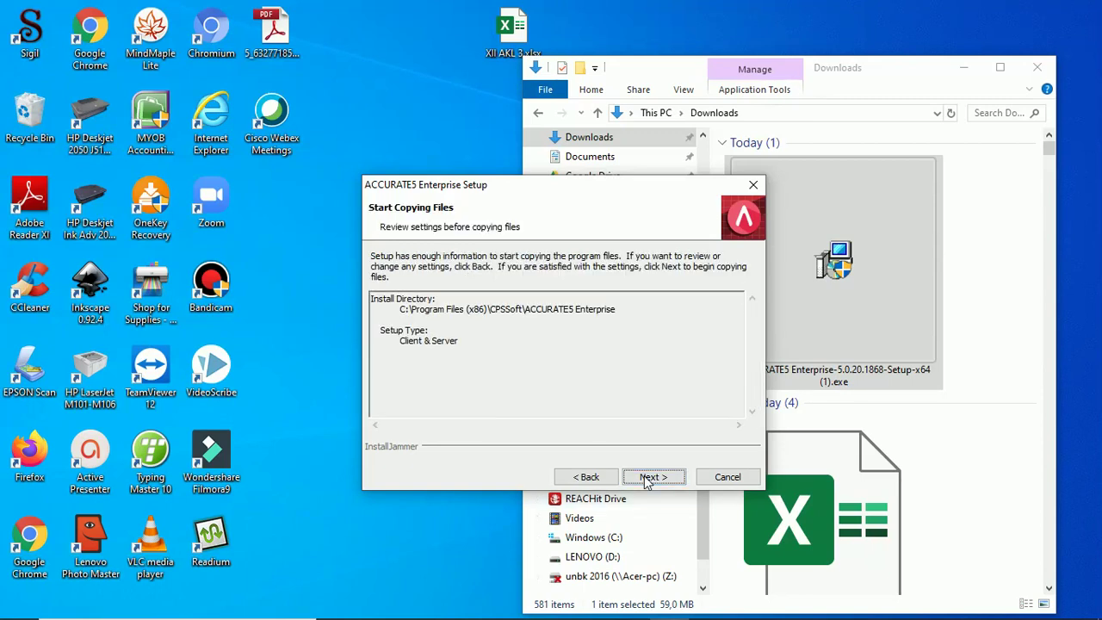
pyautogui.click(647, 479)
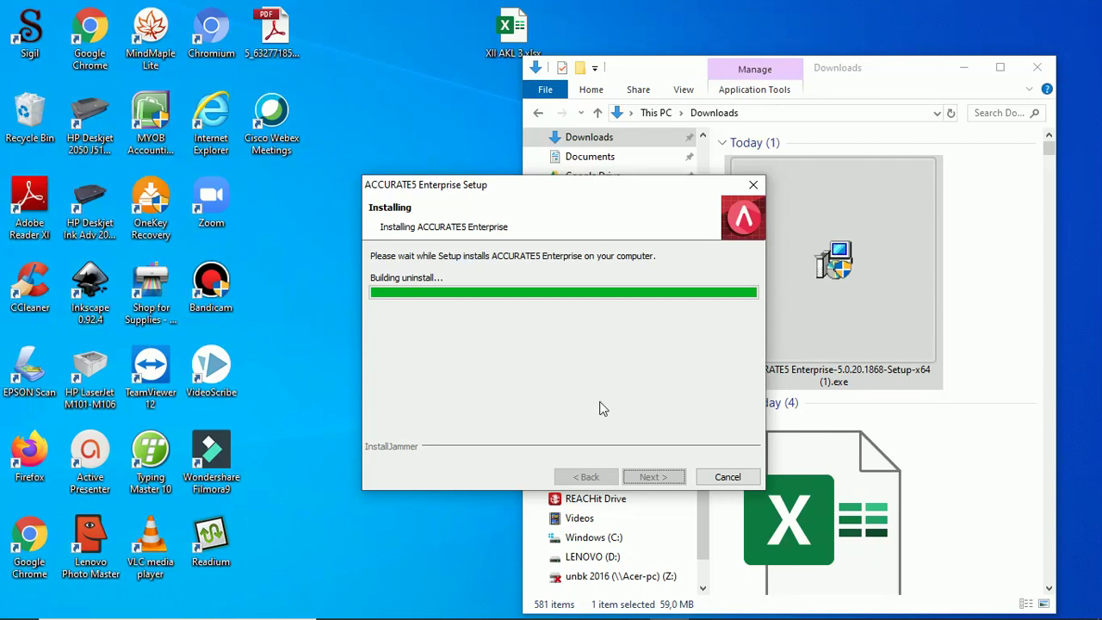
# - Finish the ACCURATE5 Enterprise setup wizard once installation completes, and close the Downloads window
pyautogui.moveTo(669, 605)
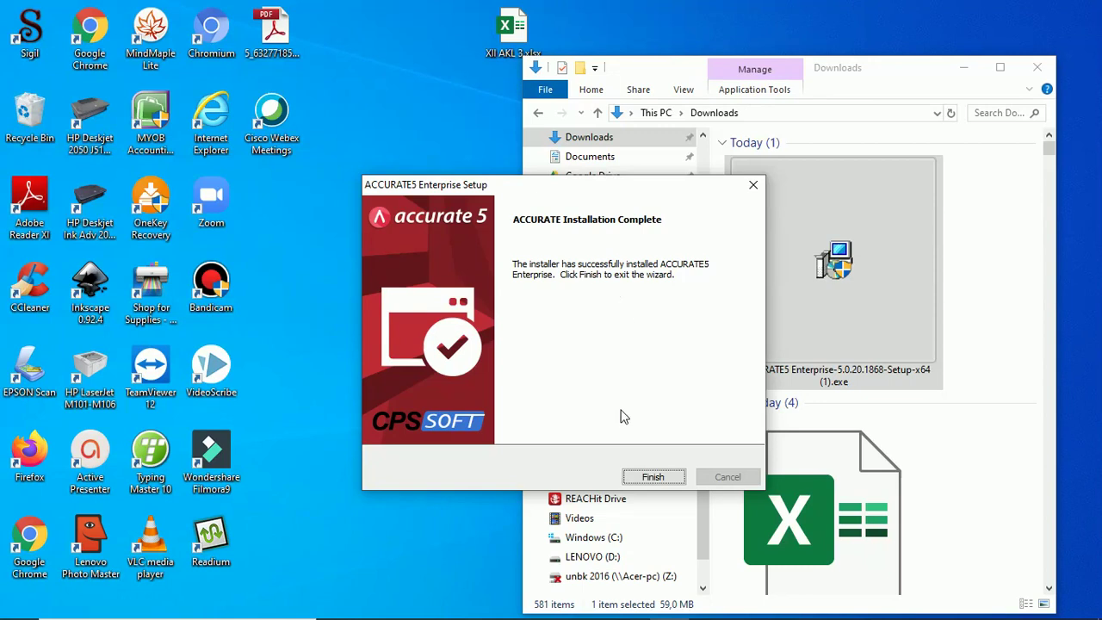
pyautogui.click(653, 478)
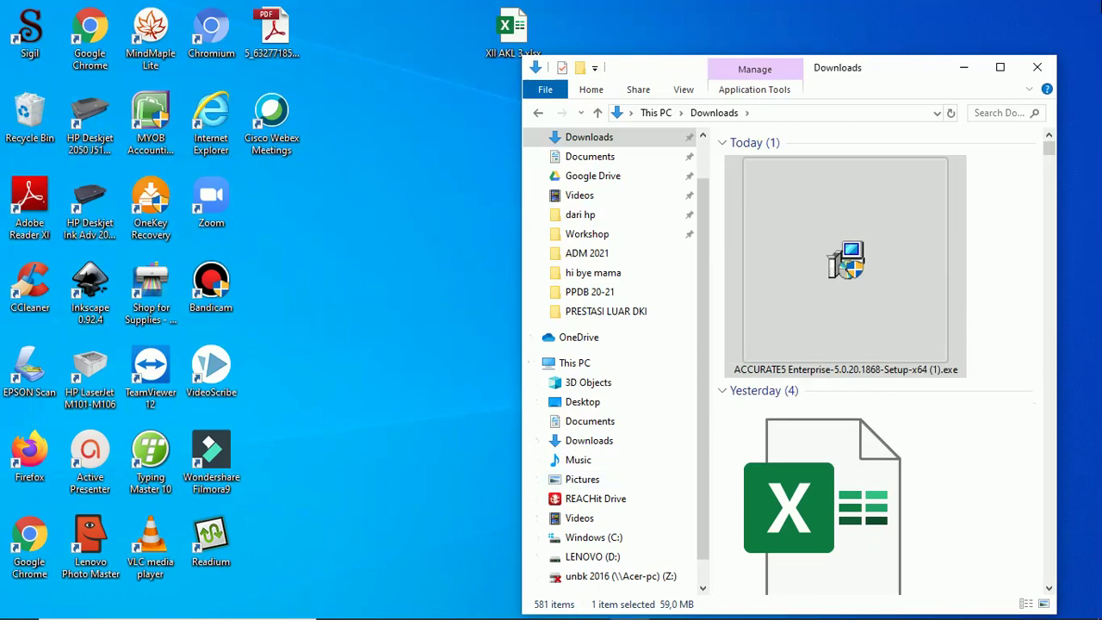
pyautogui.click(1038, 67)
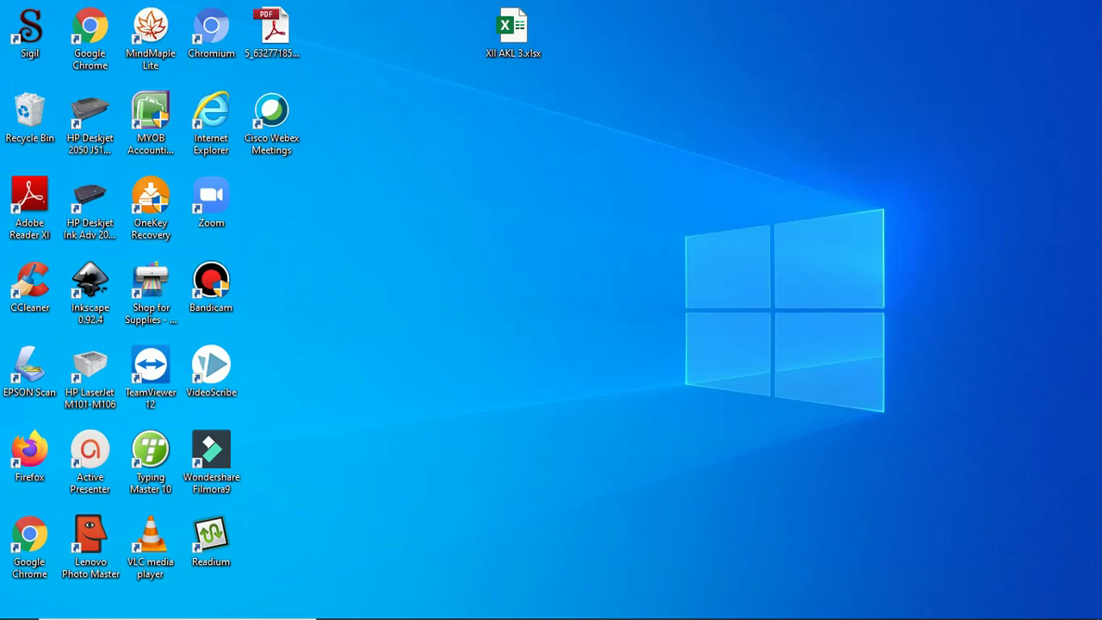
# - Locate the new CPSSoft folder in the Windows list of installed apps and expand it
pyautogui.moveTo(21, 609)
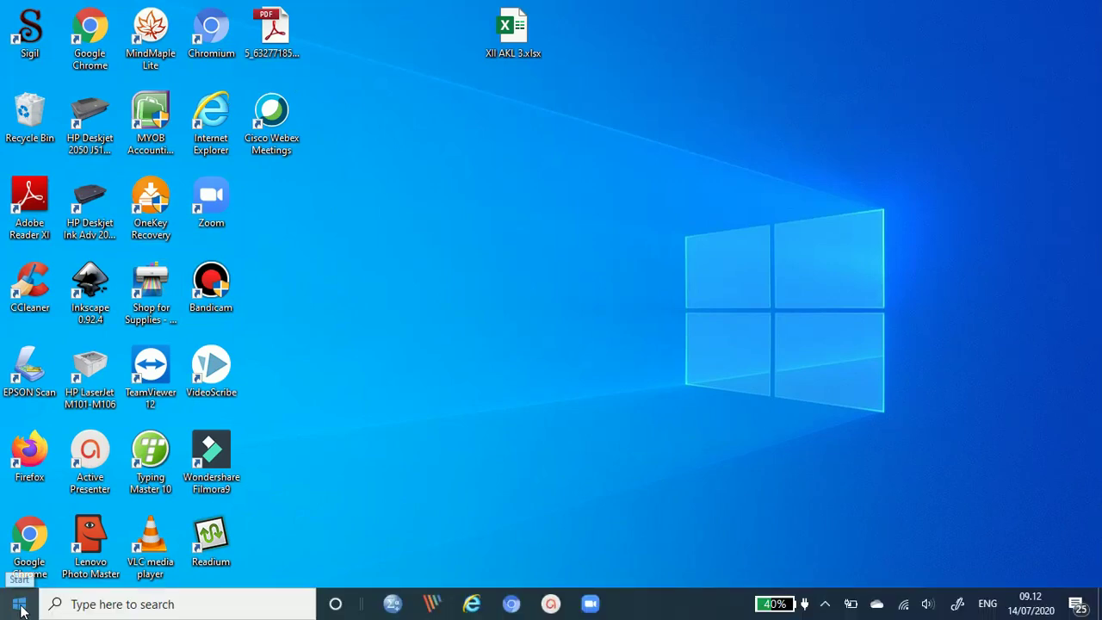
pyautogui.click(19, 605)
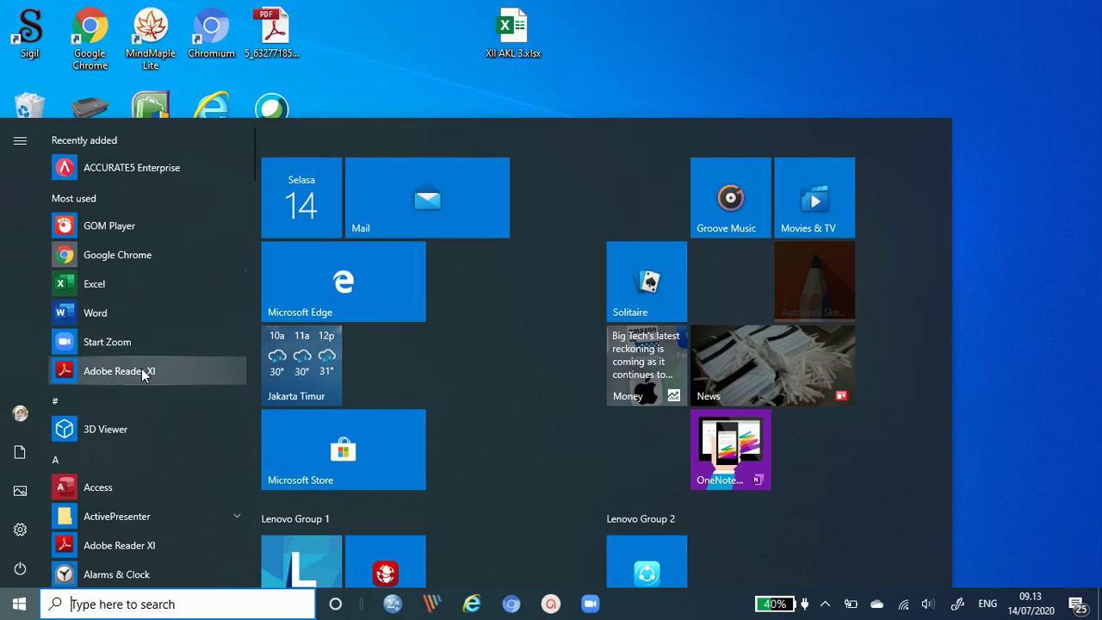
pyautogui.scroll(-3, 138, 391)
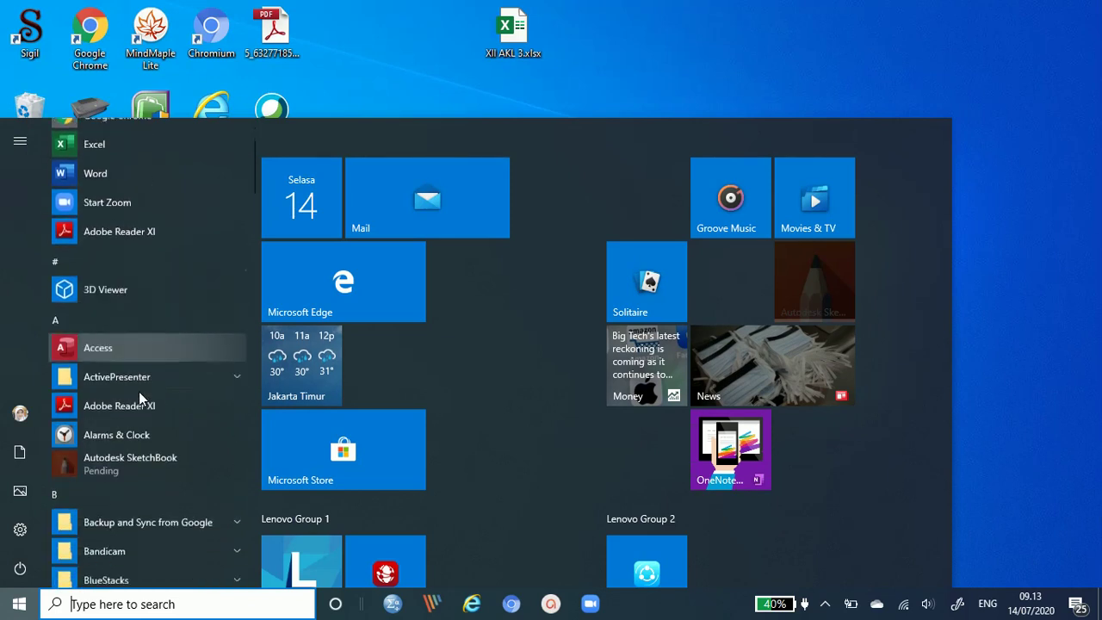
pyautogui.scroll(-2, 138, 391)
pyautogui.scroll(-8, 138, 393)
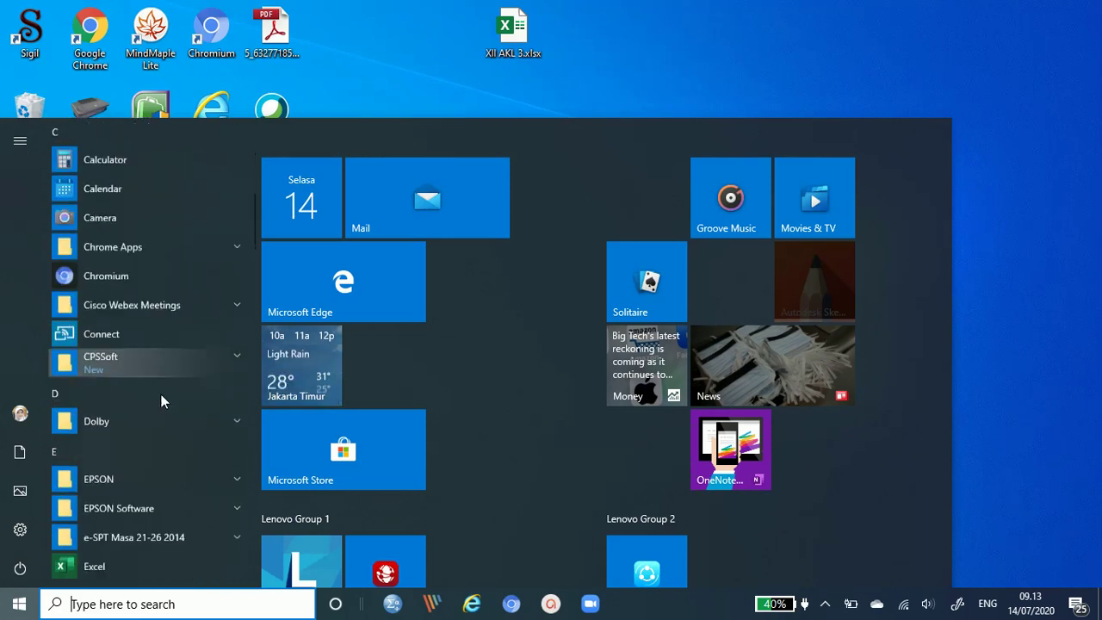
pyautogui.scroll(-2, 198, 398)
pyautogui.scroll(-10, 198, 400)
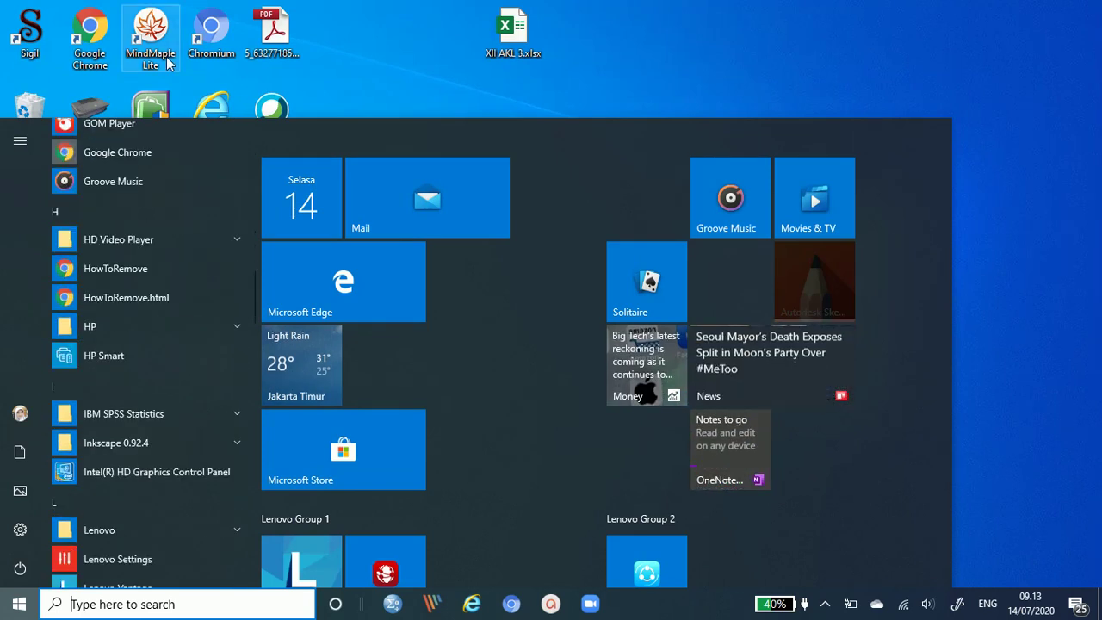
pyautogui.scroll(3, 179, 214)
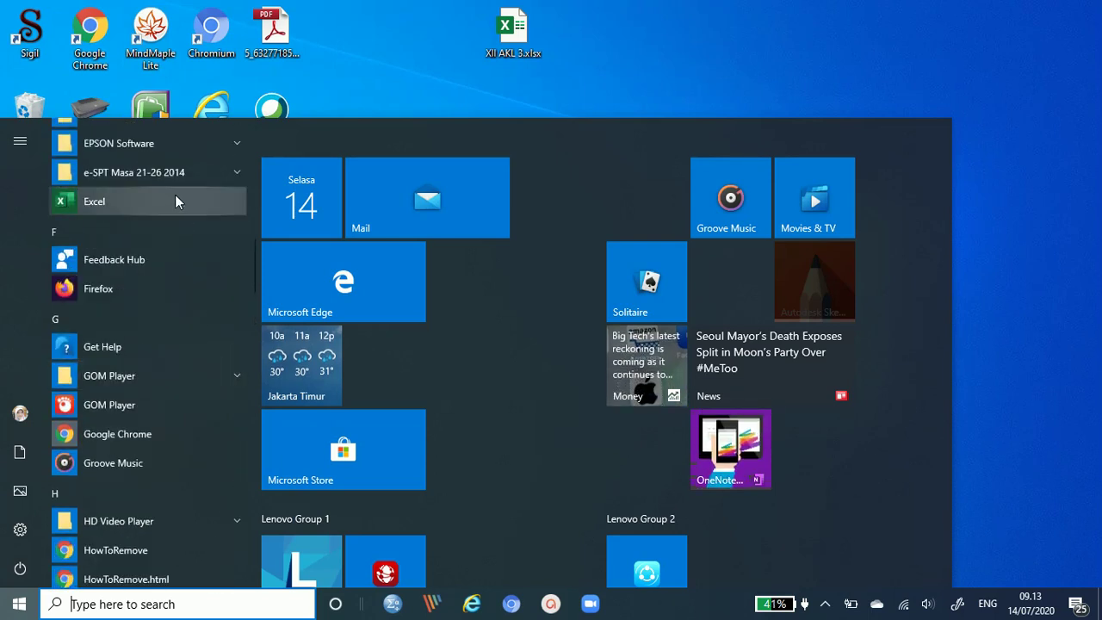
pyautogui.scroll(2, 176, 207)
pyautogui.scroll(1, 170, 208)
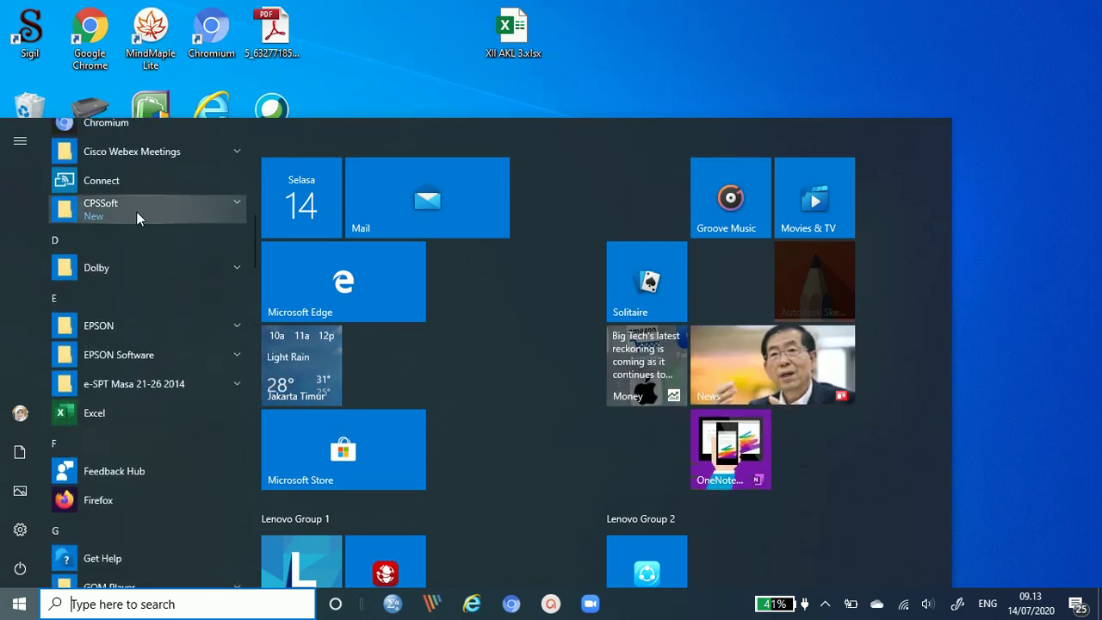
pyautogui.click(239, 204)
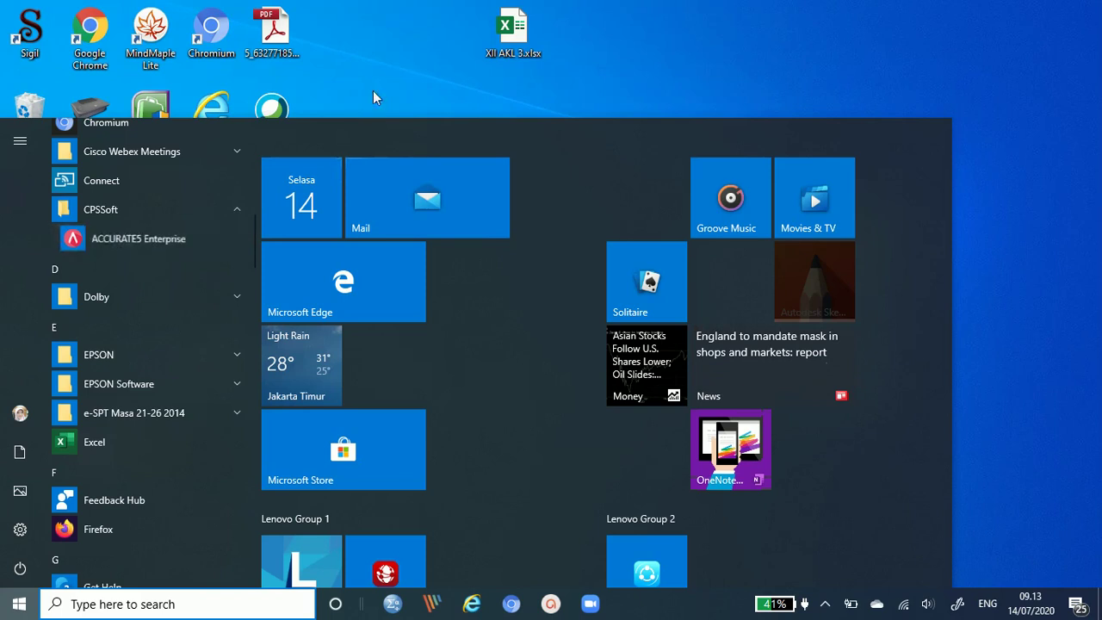
pyautogui.moveTo(381, 71); pyautogui.dragTo(363, 35)
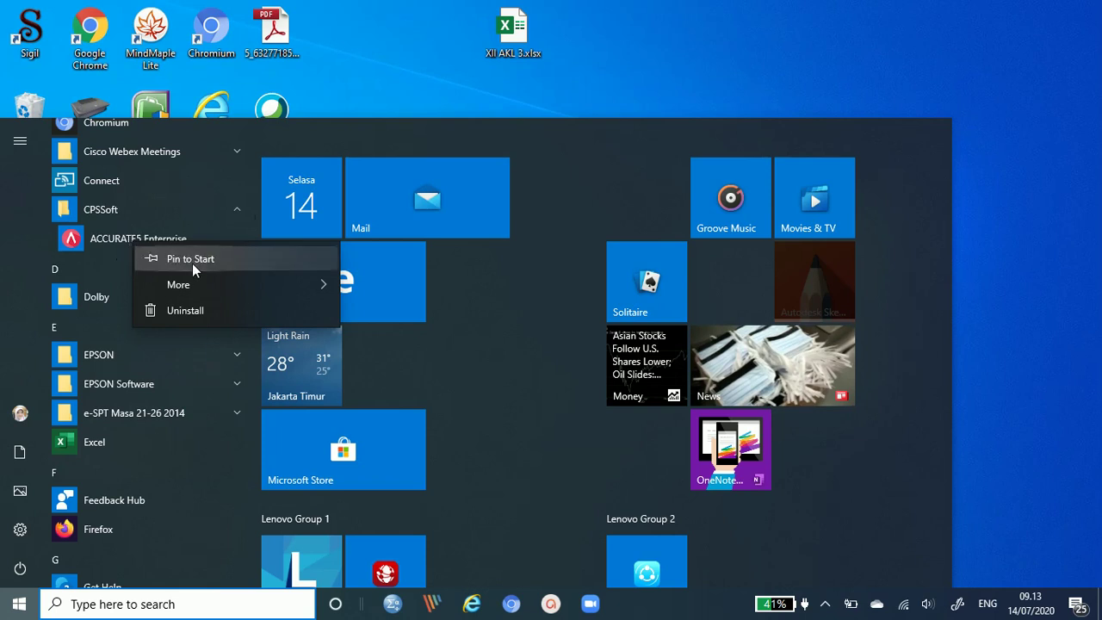
pyautogui.moveTo(327, 285)
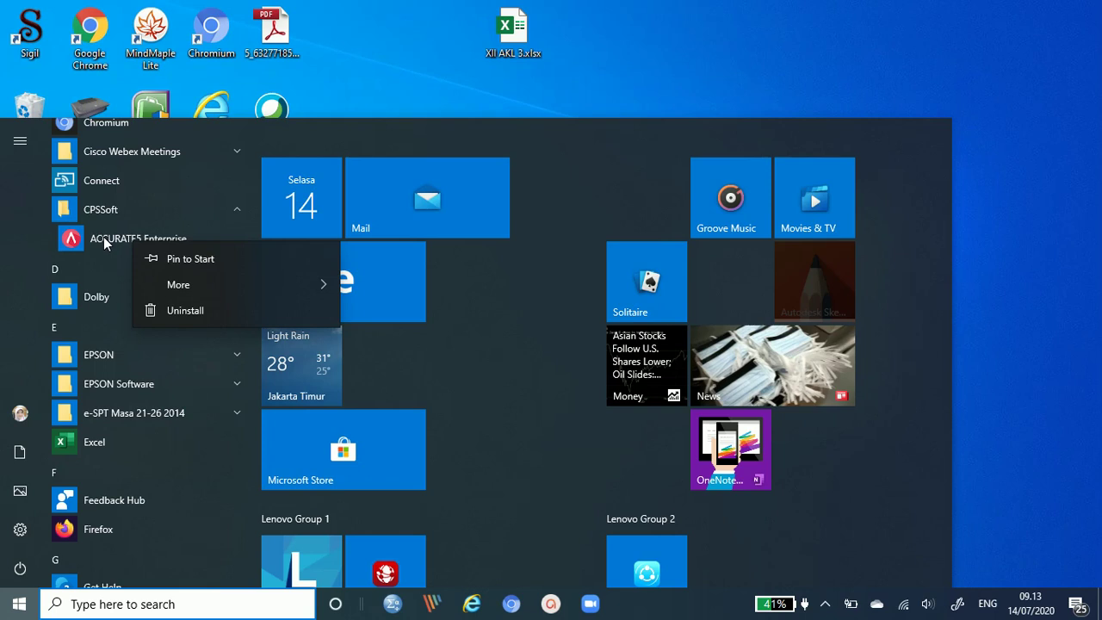
pyautogui.click(104, 244)
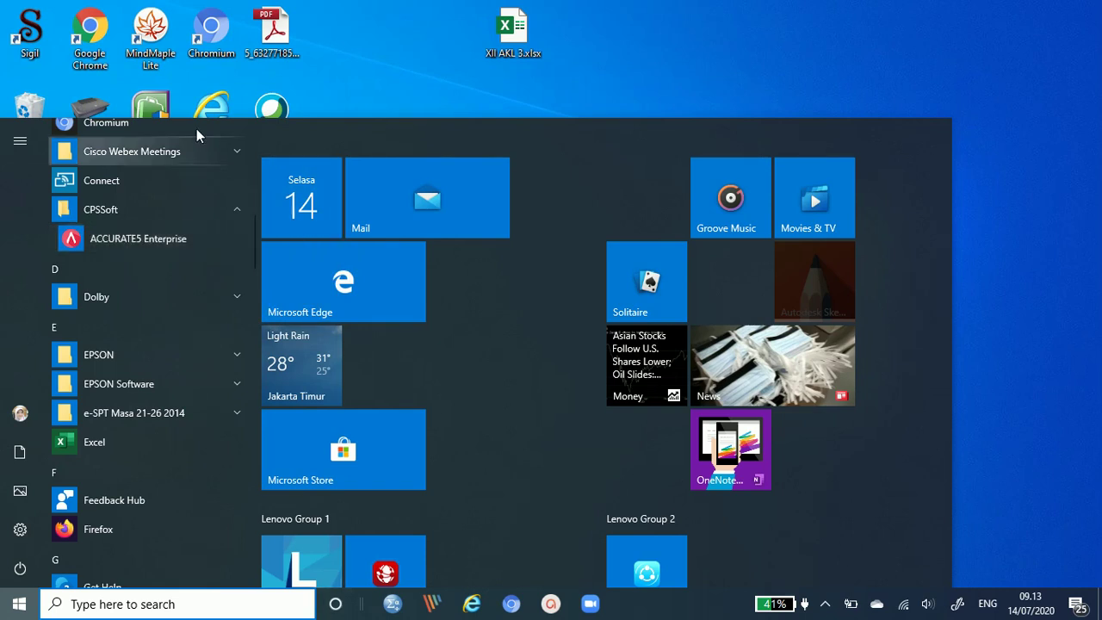
# - Launch ACCURATE5 Enterprise from the CPSSoft folder and bring its welcome window to the front
pyautogui.click(138, 237)
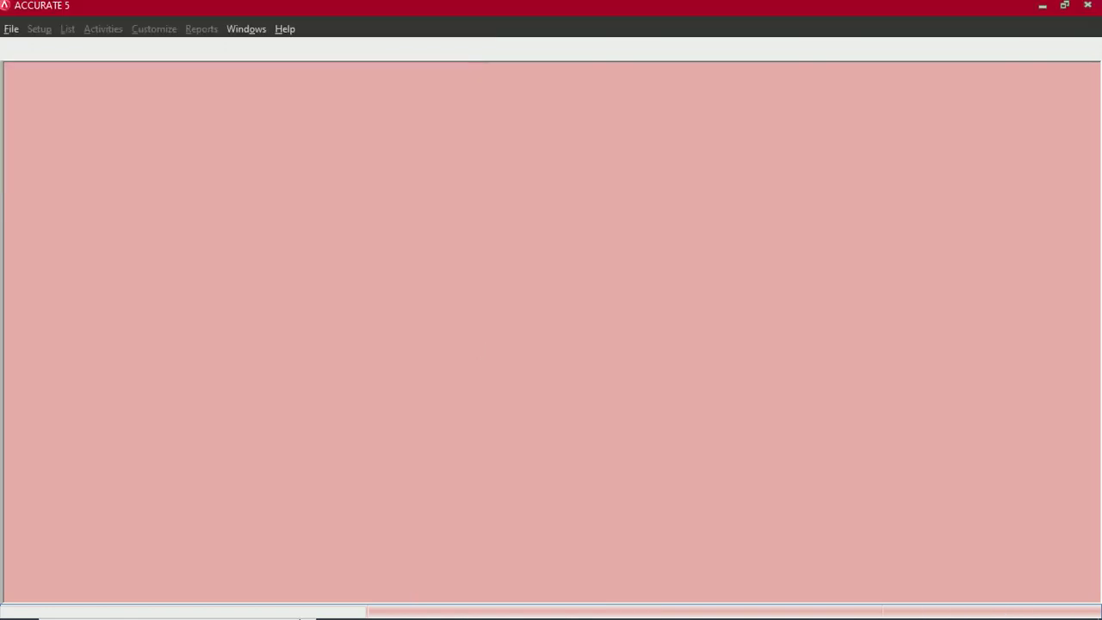
pyautogui.moveTo(640, 613)
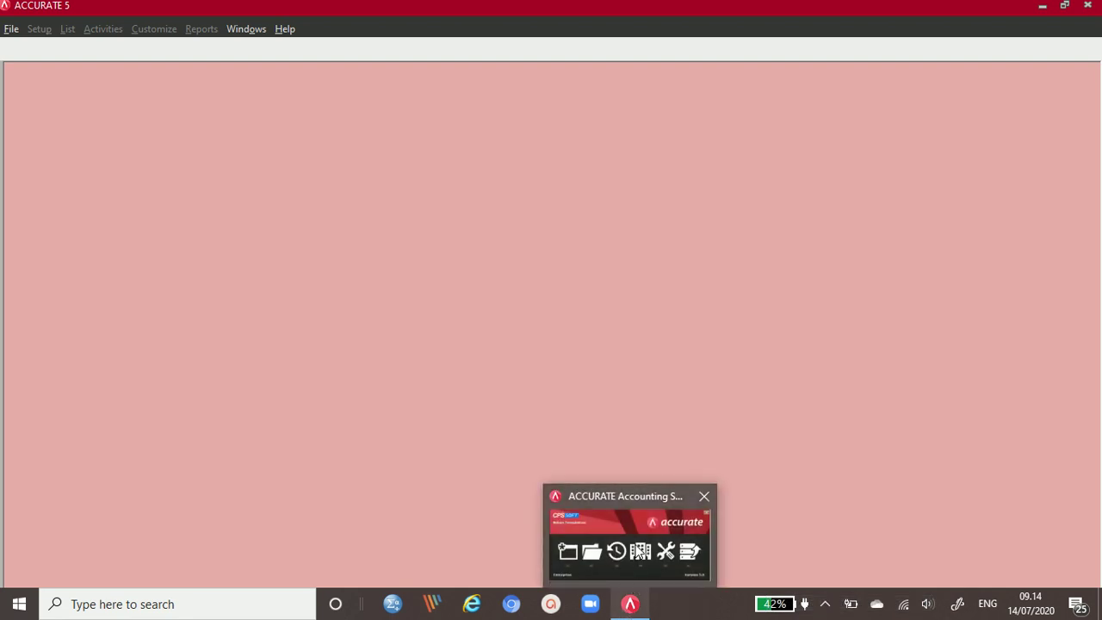
pyautogui.click(630, 520)
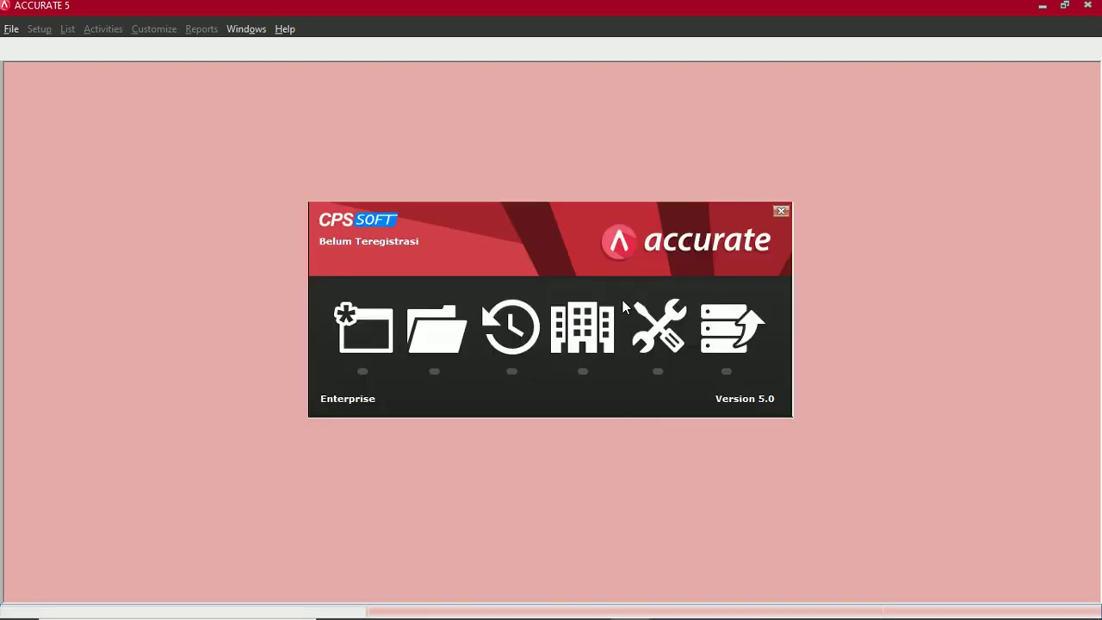